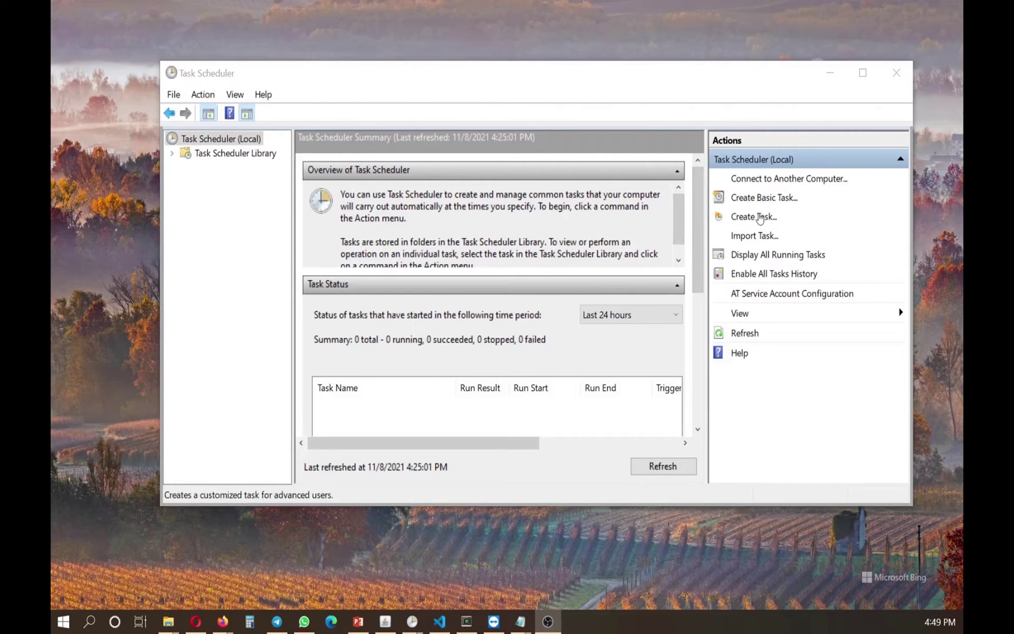
Step: Start a new basic task in Task Scheduler named MyWeeklyBackup
click(767, 201)
click(767, 201)
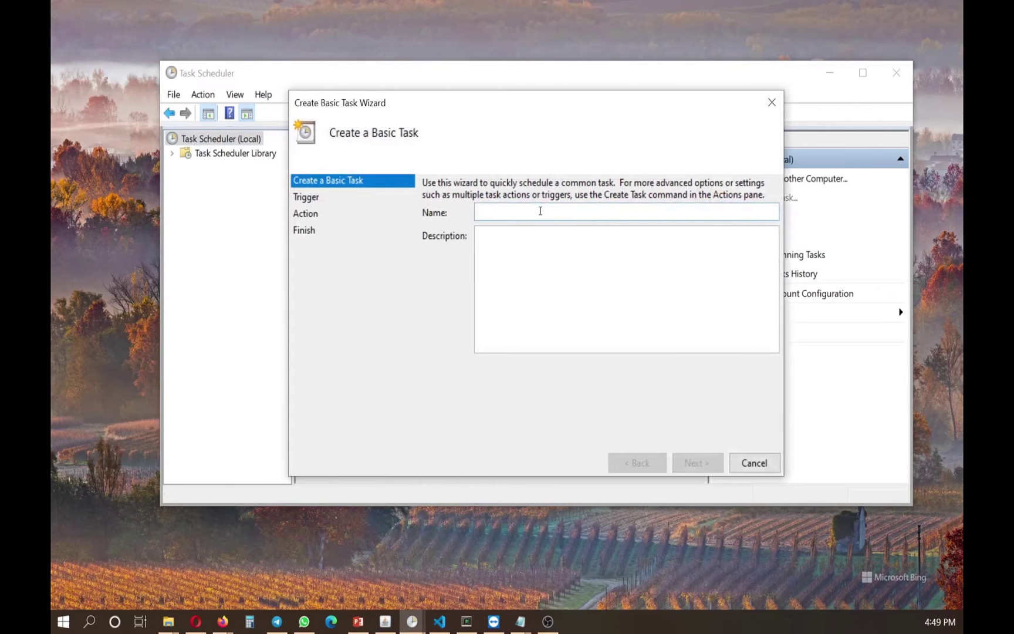
text(MyWeekly)
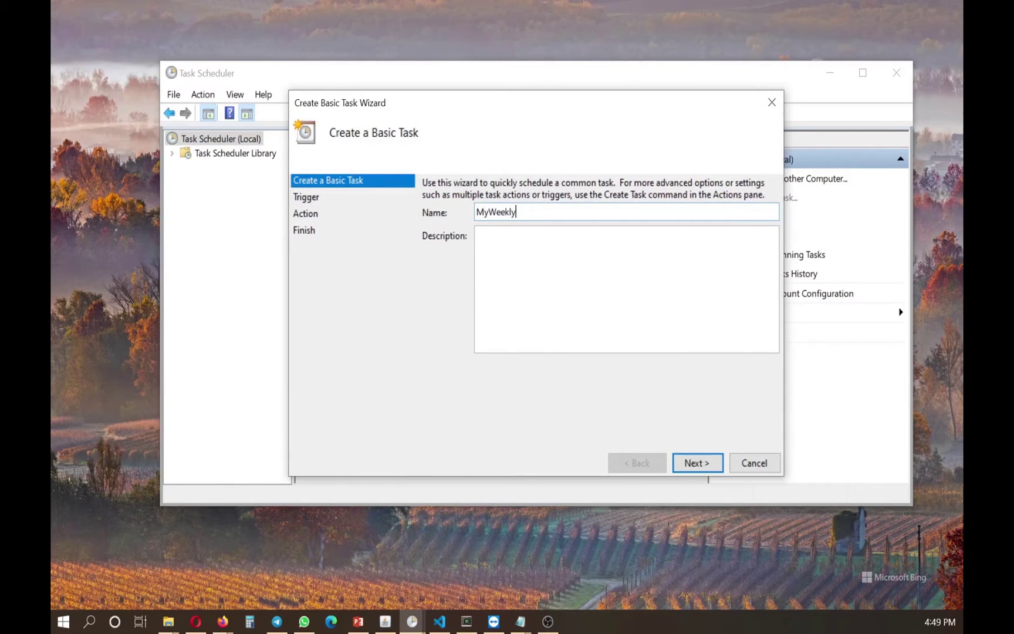
key(BackSpace)
text(Backup)
key(Return)
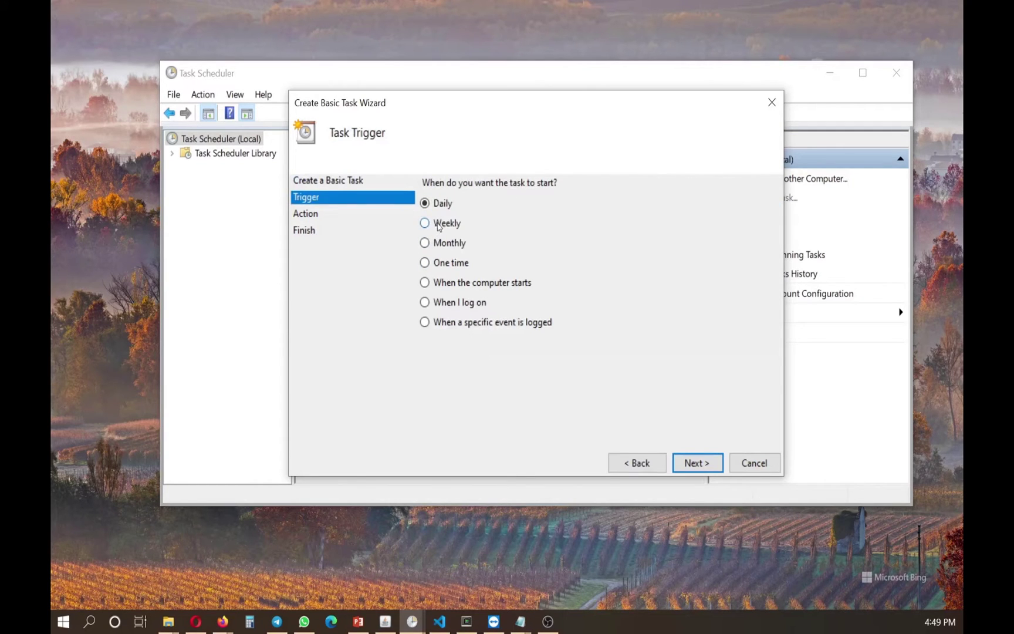
Step: Make the task recur weekly on Sunday with a Start a program action
click(439, 225)
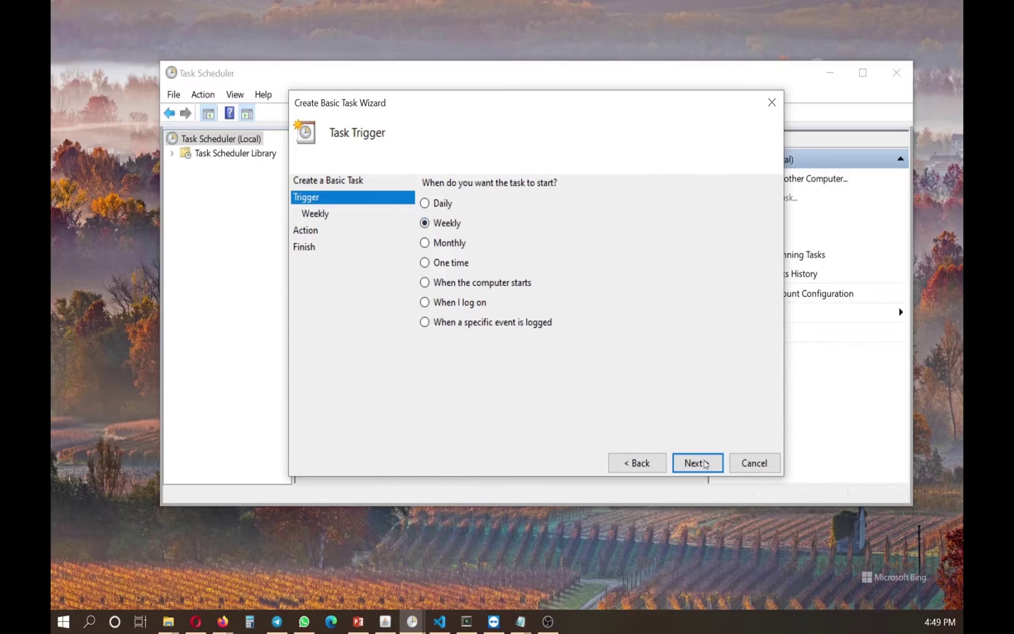
click(698, 466)
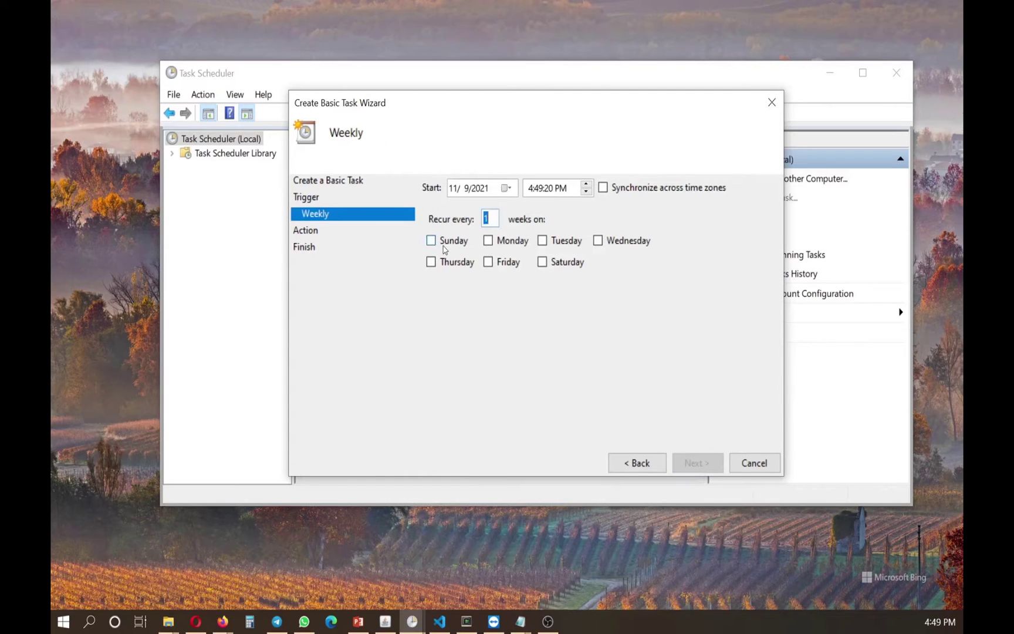
click(433, 241)
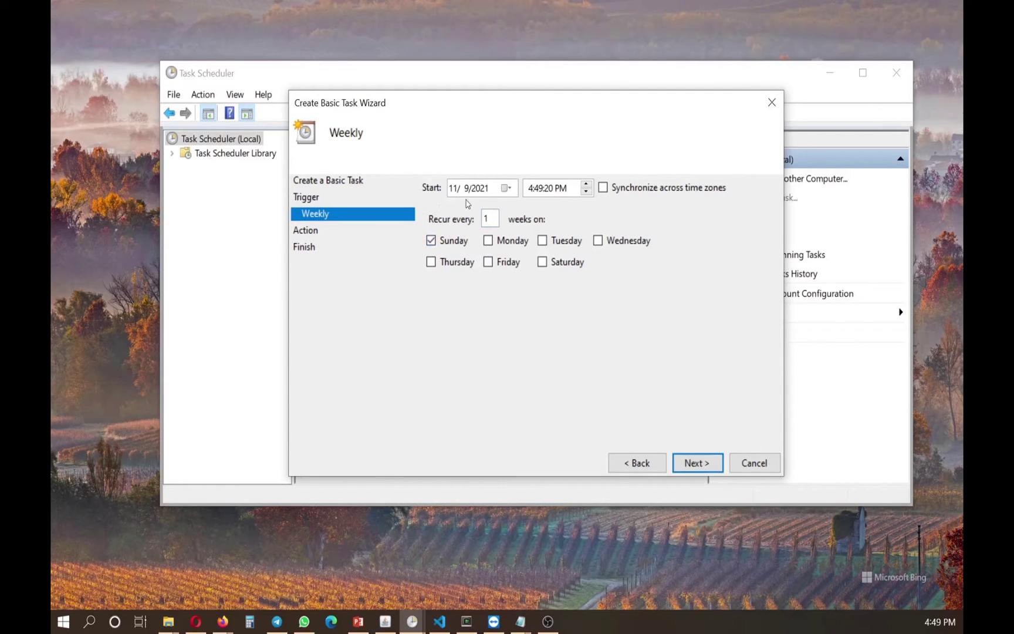
click(684, 464)
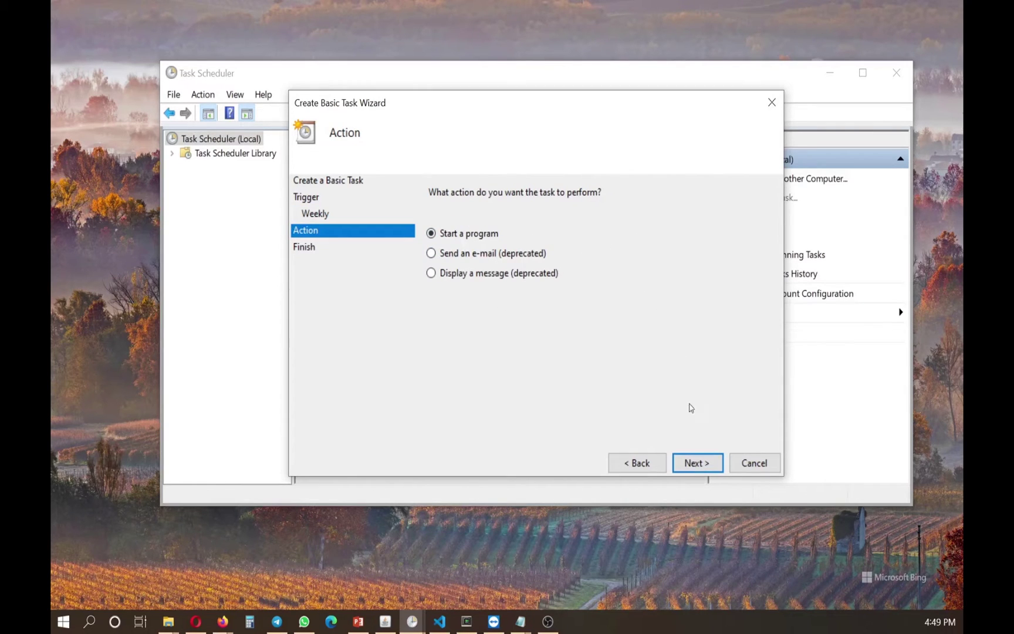
click(696, 465)
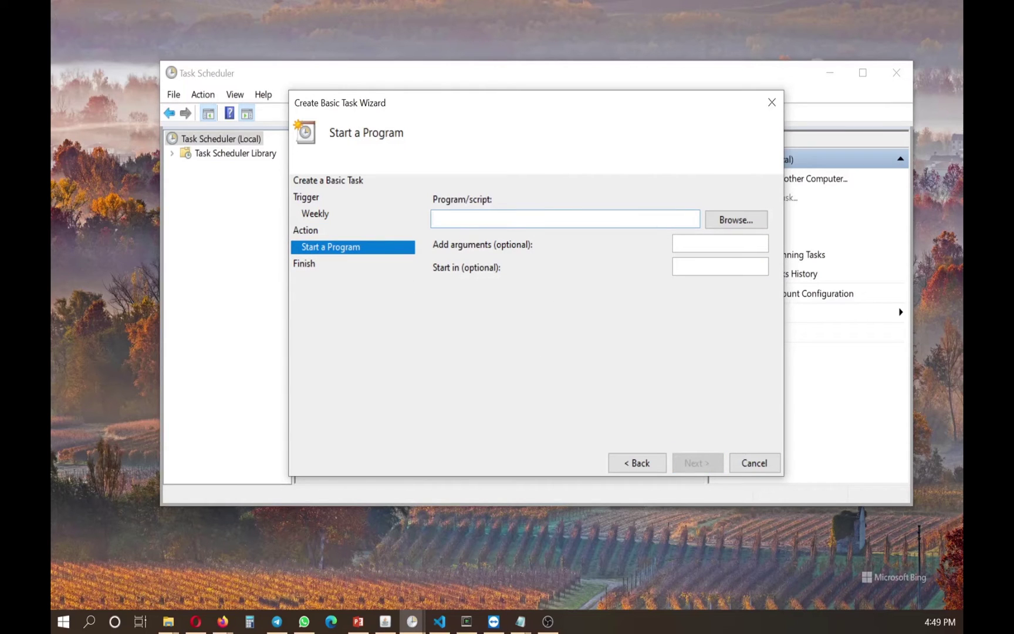
Step: Set the task's Program/script to C:\cygwin64\bin\bash.exe
key(alt+Tab)
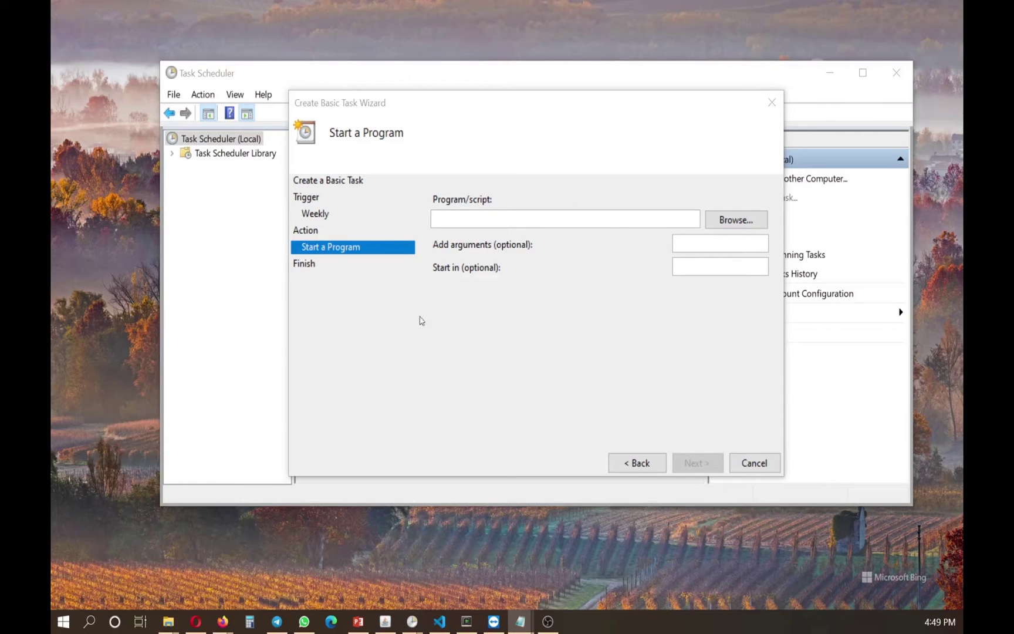
click(466, 220)
text(C:\cygwin64\bin\bash.exe)
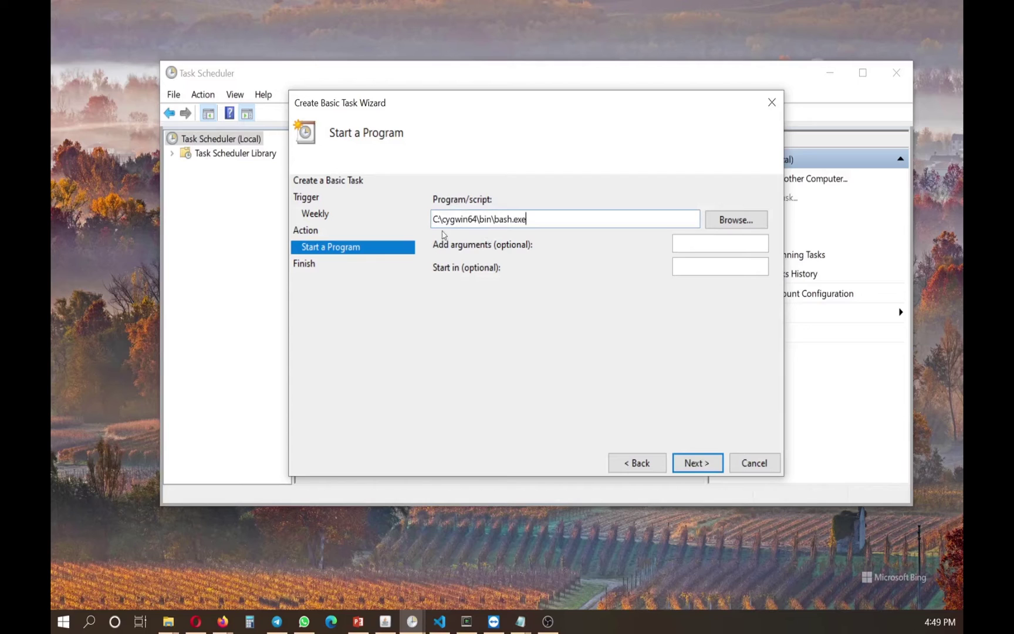
drag(443, 219, 477, 218)
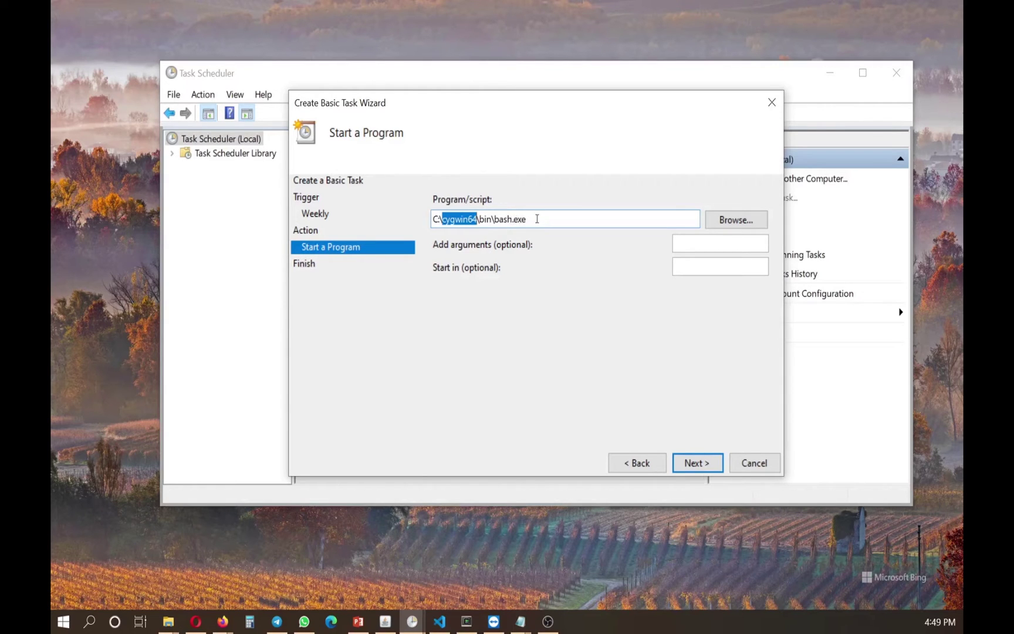
double_click(521, 220)
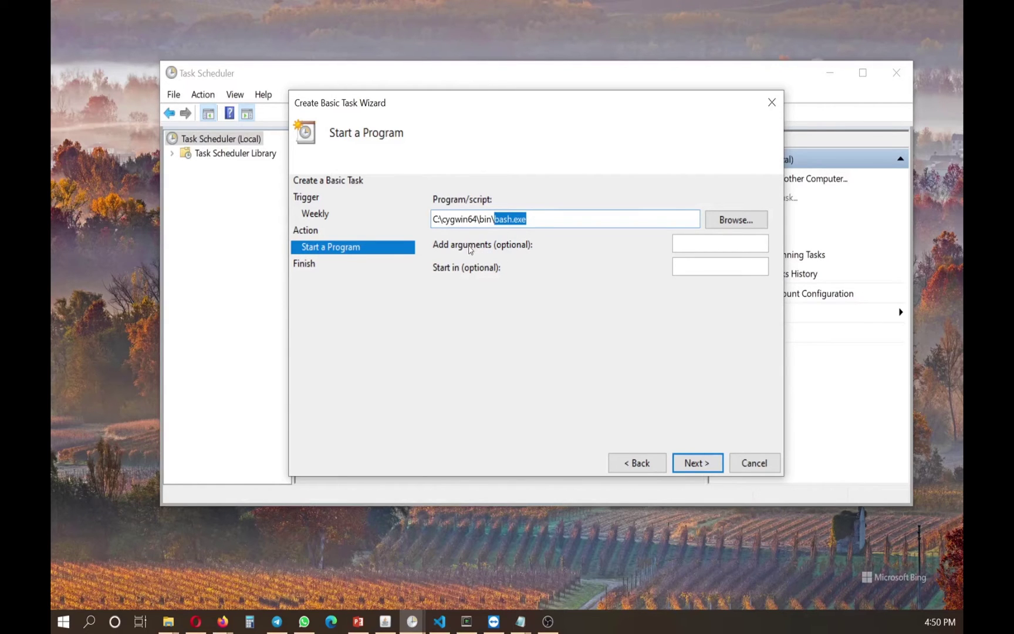
Step: Add the -c -l arguments that run Myrsync.sh in backup-master, then finish the wizard
click(697, 243)
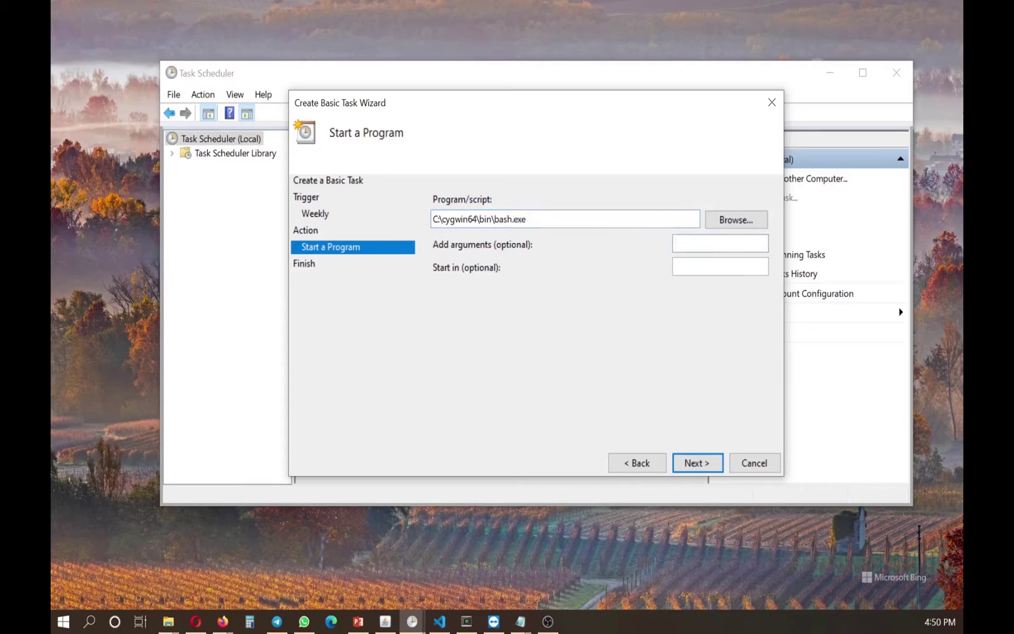
key(ctrl+v)
key(alt+Tab)
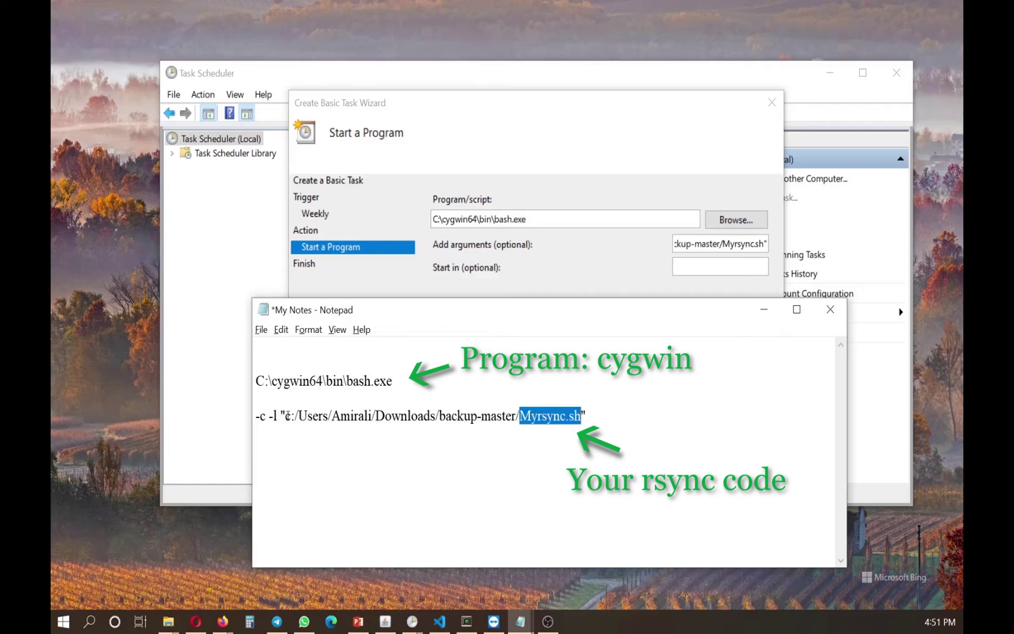
drag(285, 415, 299, 415)
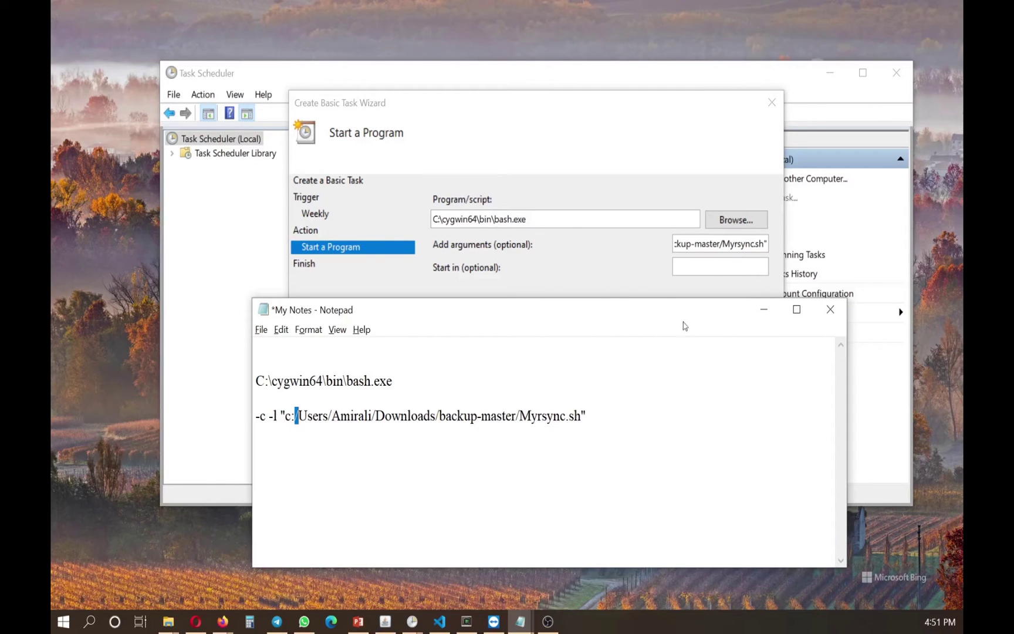
click(719, 245)
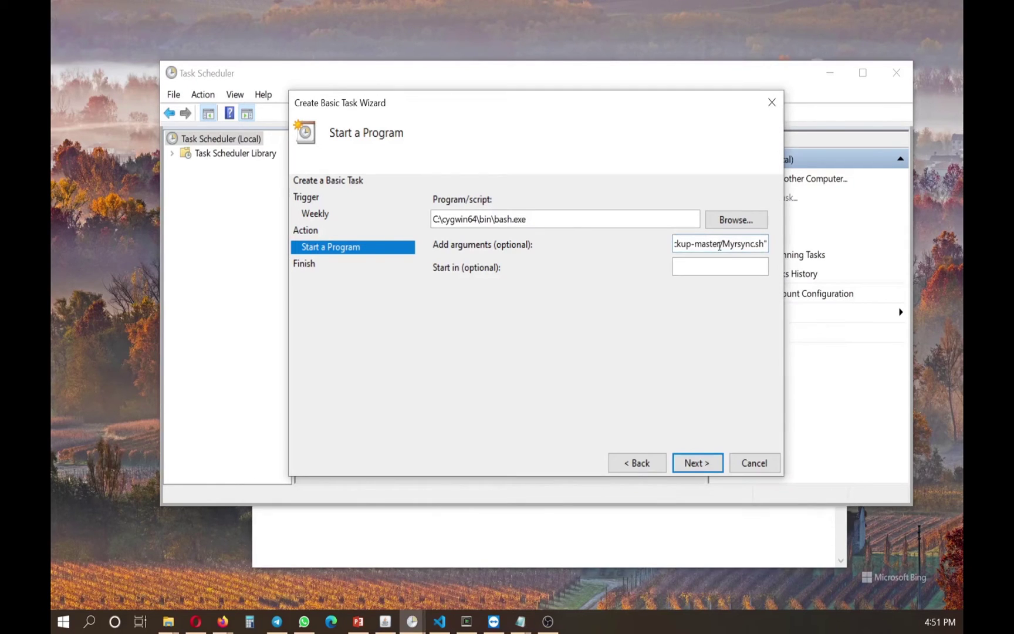
drag(720, 246, 638, 249)
click(694, 243)
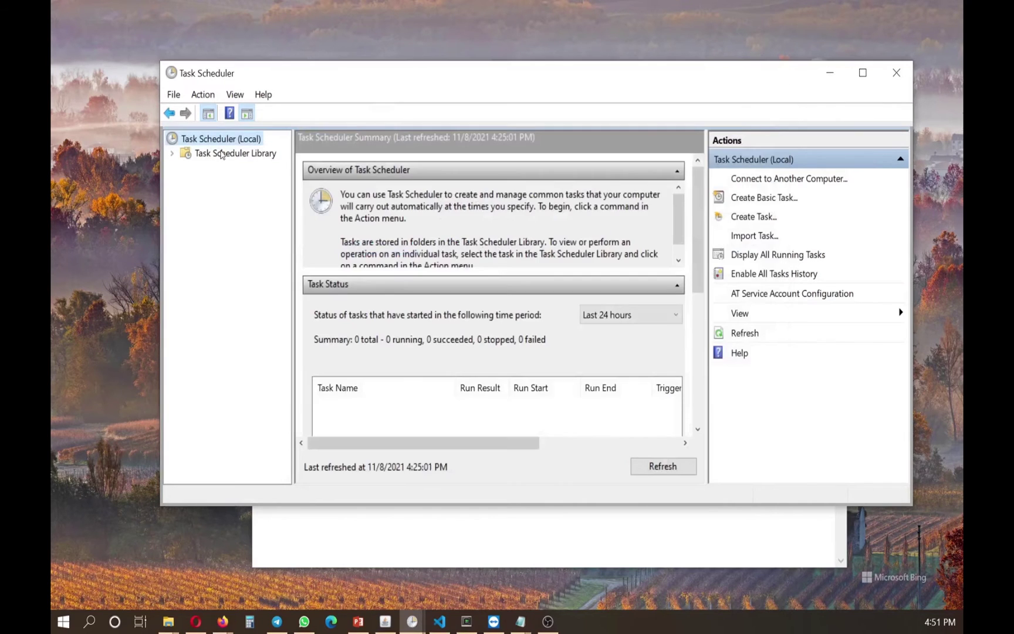
click(222, 153)
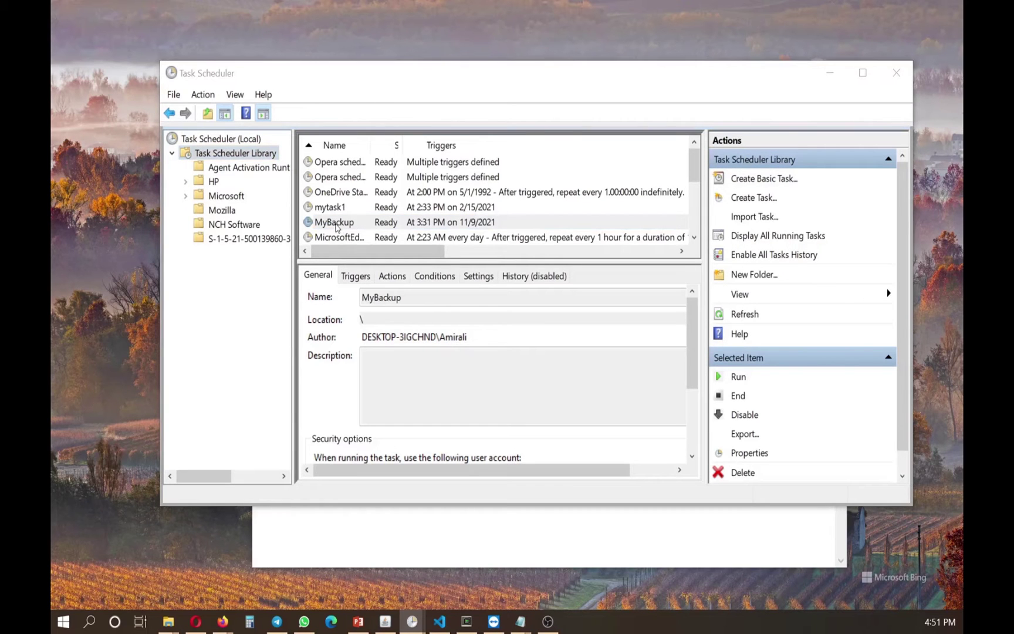
Step: Open the MyBackup task's properties and check its Triggers and Actions
click(952, 232)
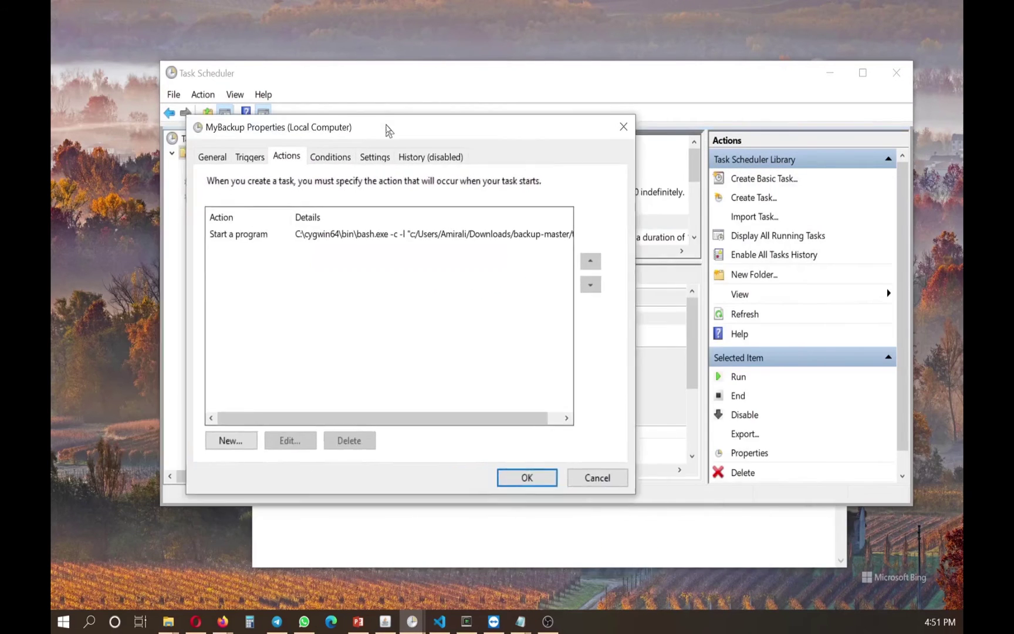
drag(385, 129, 457, 124)
click(322, 153)
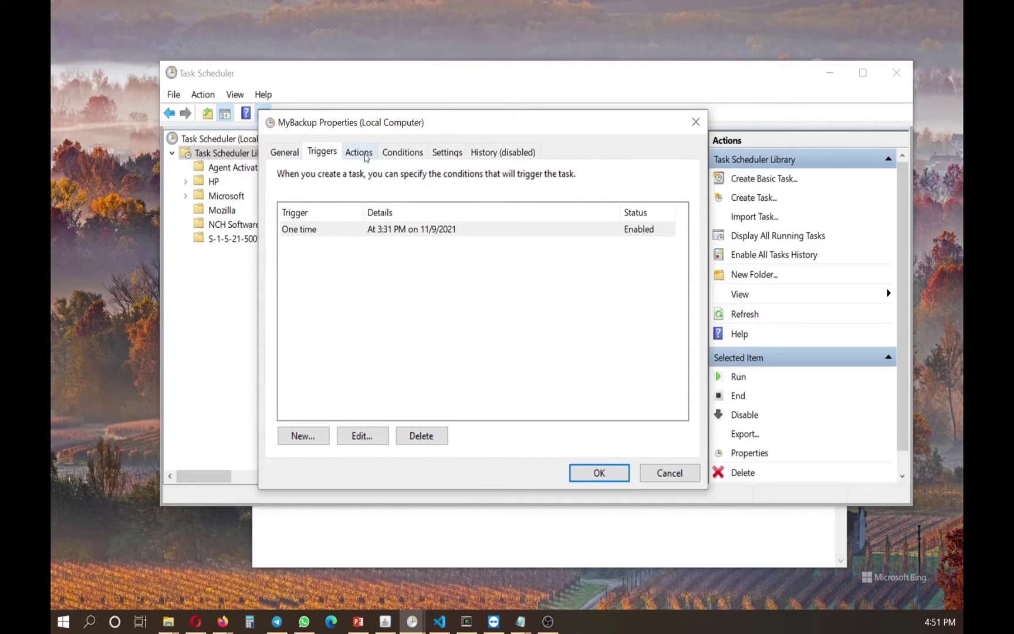
click(364, 155)
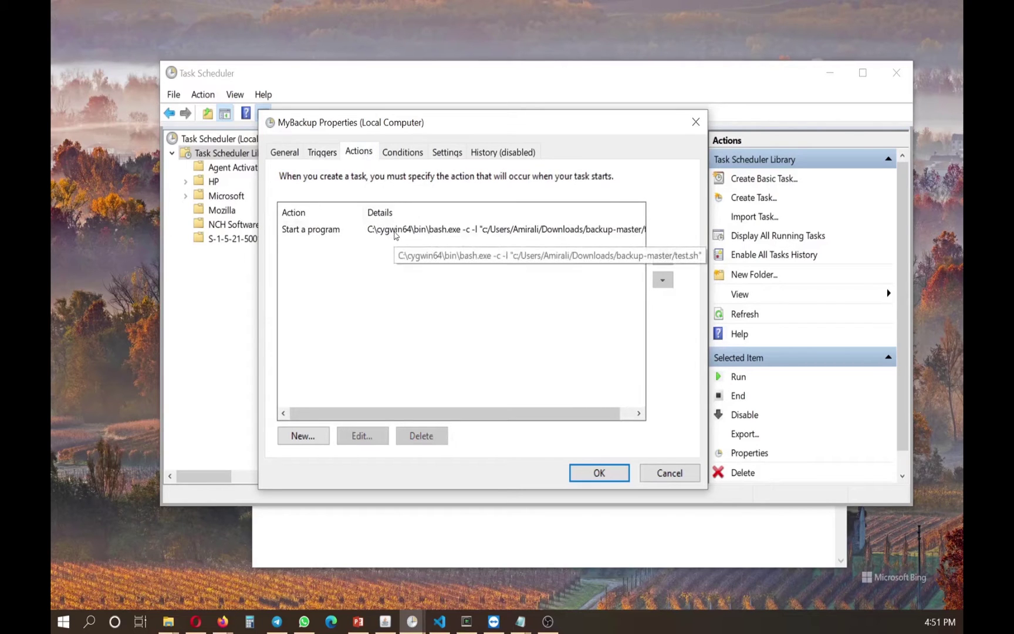
Step: Inspect the bash.exe action's program path and script arguments, closing the editor unchanged
click(393, 231)
double_click(393, 232)
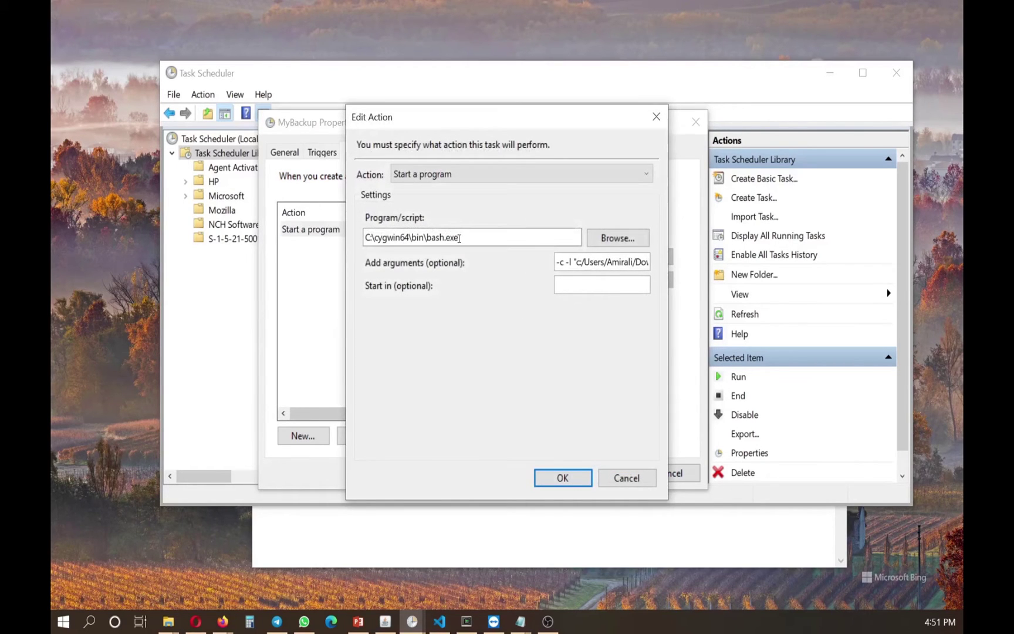
drag(578, 237, 335, 251)
drag(601, 262, 774, 244)
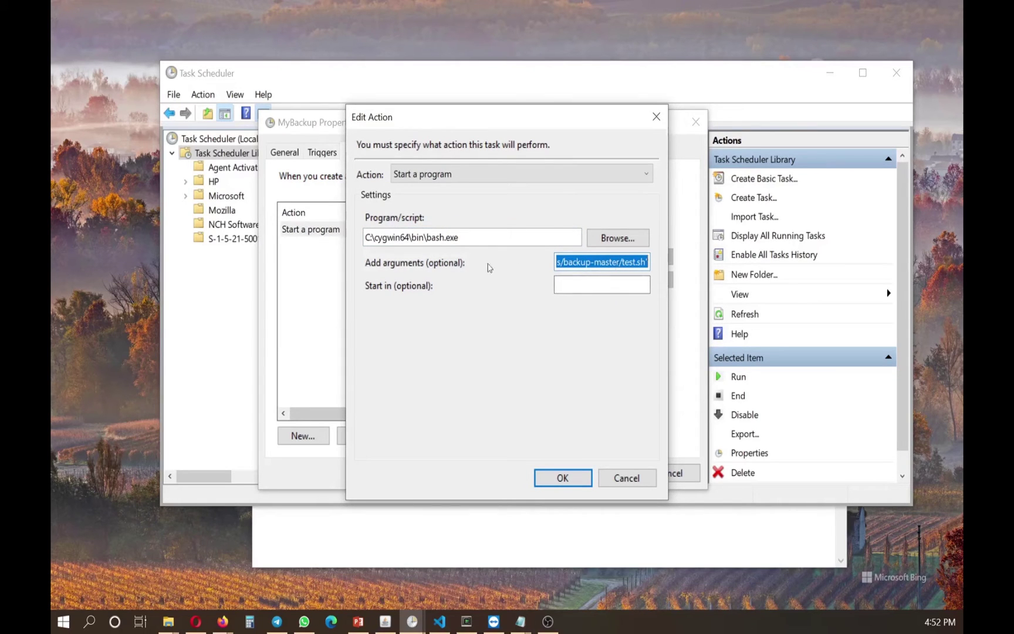
click(656, 116)
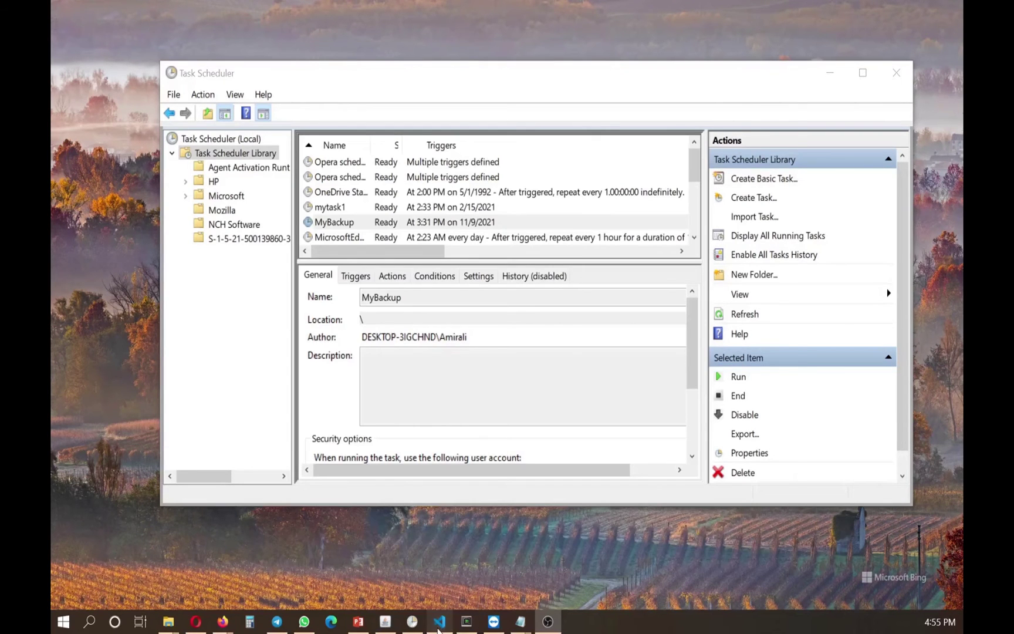
Step: Highlight the rsync source folder in Backup.sh, then bring the backup repository's web page forward
click(441, 622)
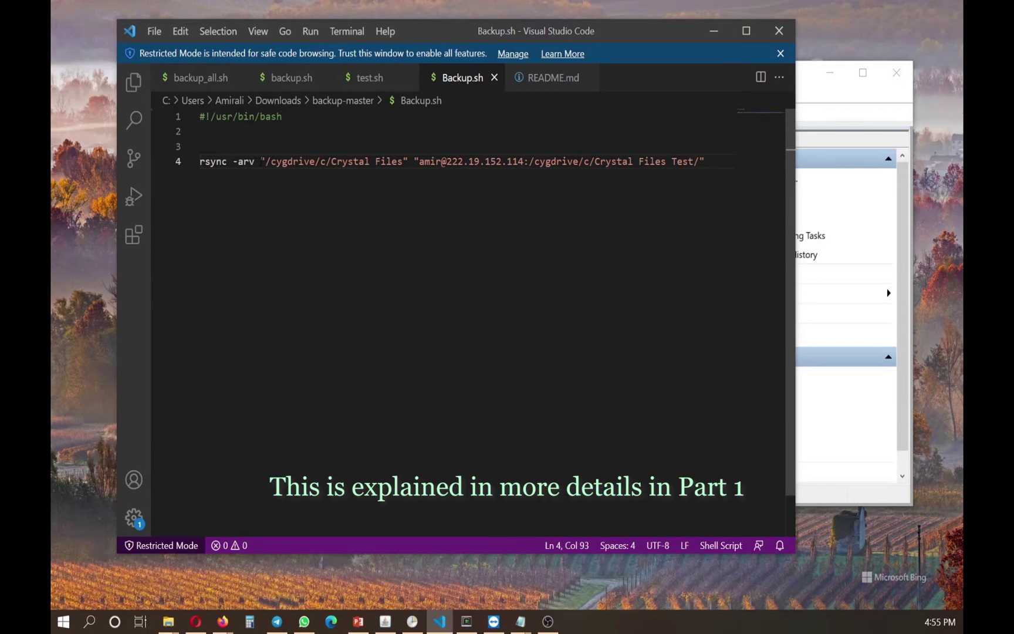
drag(260, 161, 518, 161)
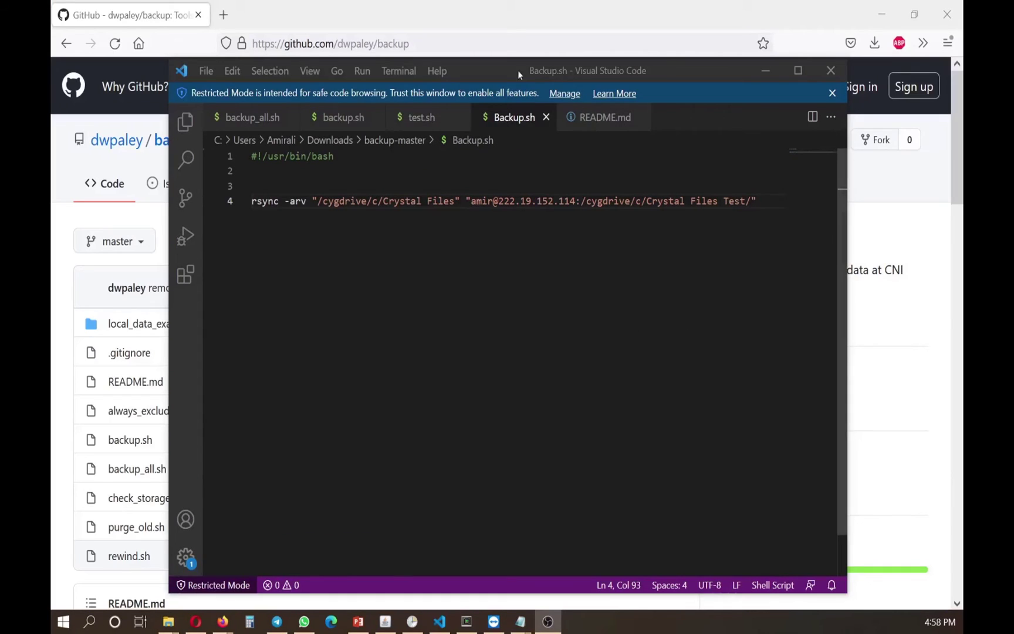
click(502, 22)
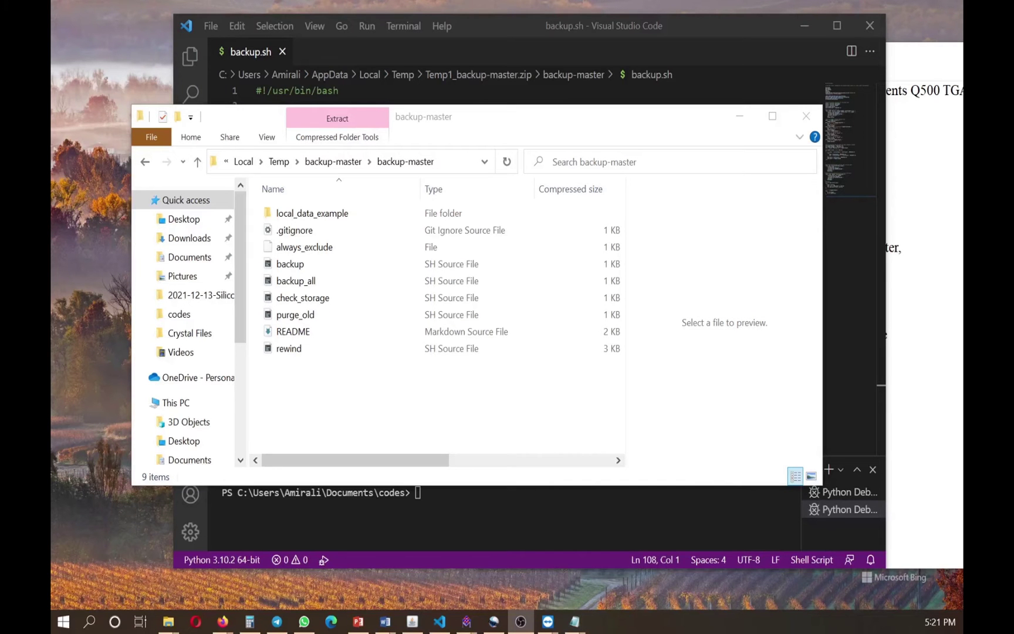
Step: Move the backup-master folder window aside
drag(554, 116, 534, 95)
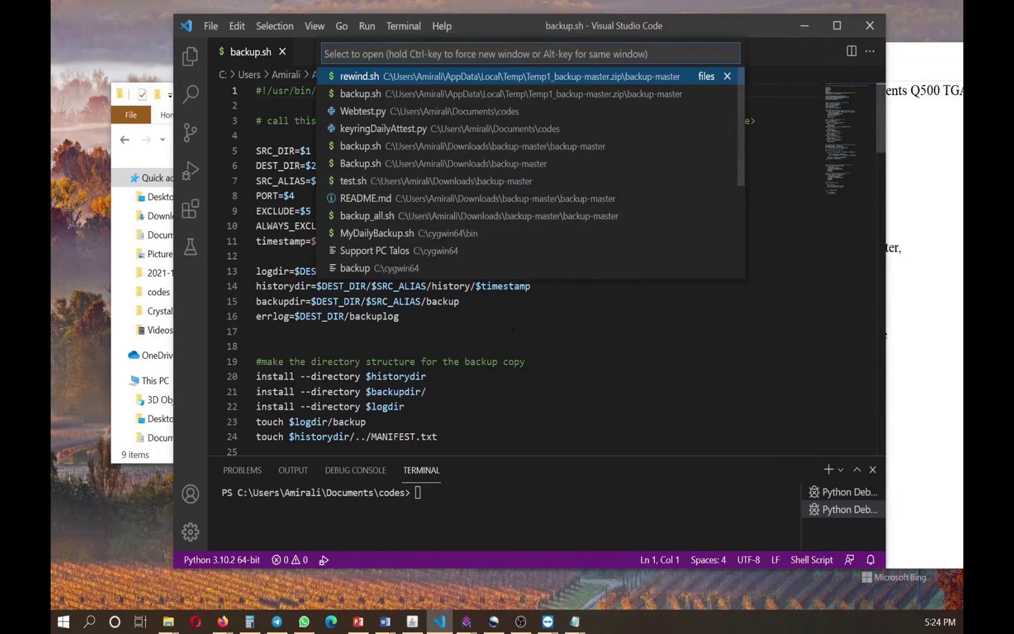
Step: Scan backup.sh, highlighting the ALWAYS_EXCLUDE path on line 10, then show the backup-master files
key(Escape)
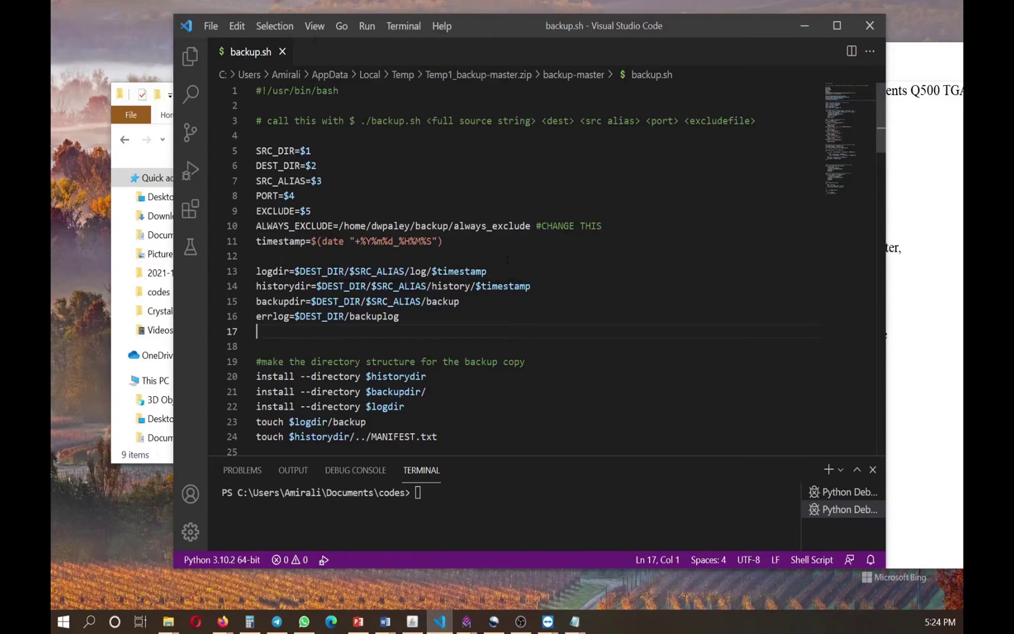
mouse_move(882, 117)
mouse_down()
mouse_move(870, 138)
mouse_move(871, 219)
mouse_move(837, 306)
mouse_move(838, 397)
mouse_move(877, 166)
mouse_move(876, 109)
mouse_up()
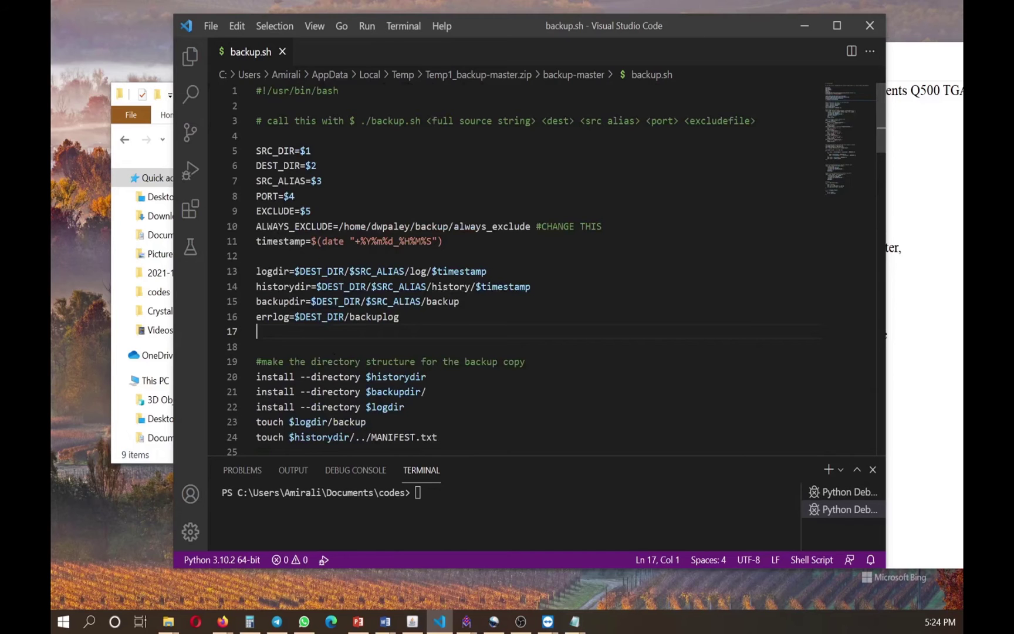
scroll(578, 304, down, 4)
scroll(575, 301, up, 4)
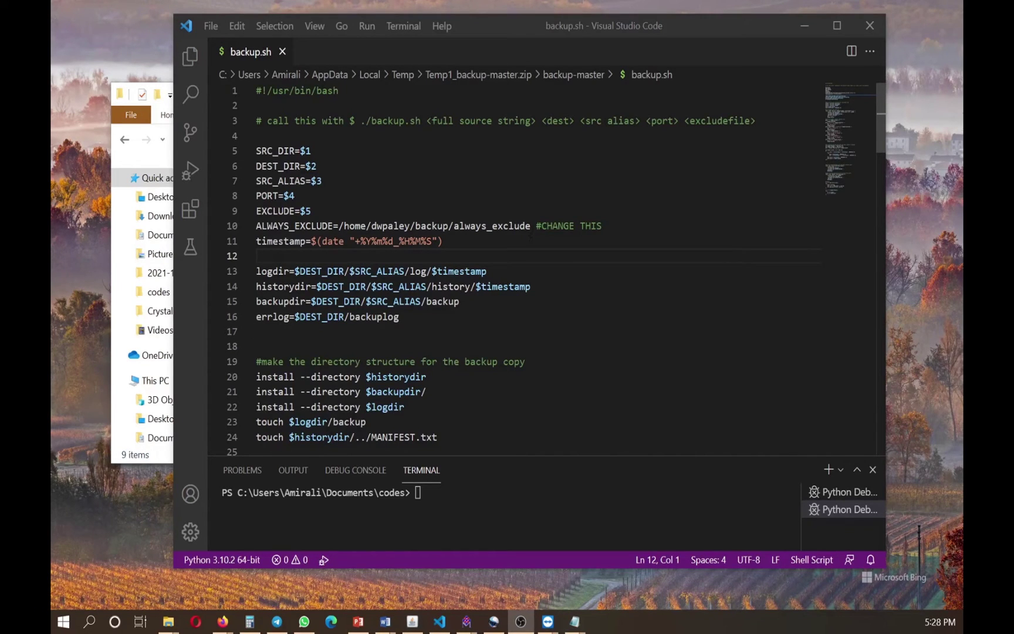
drag(531, 228, 339, 226)
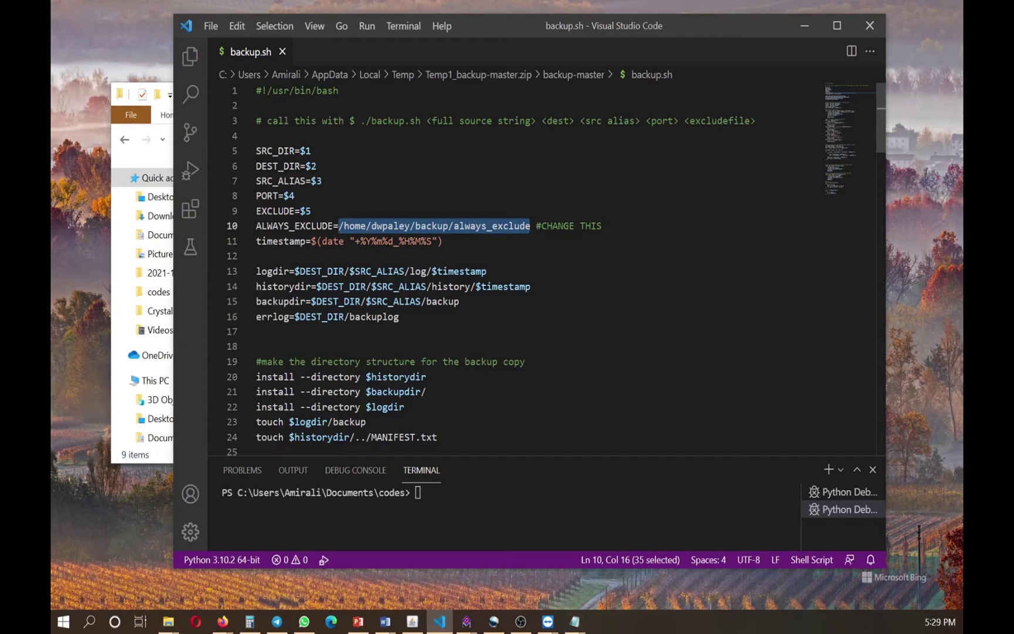
key(alt+Tab)
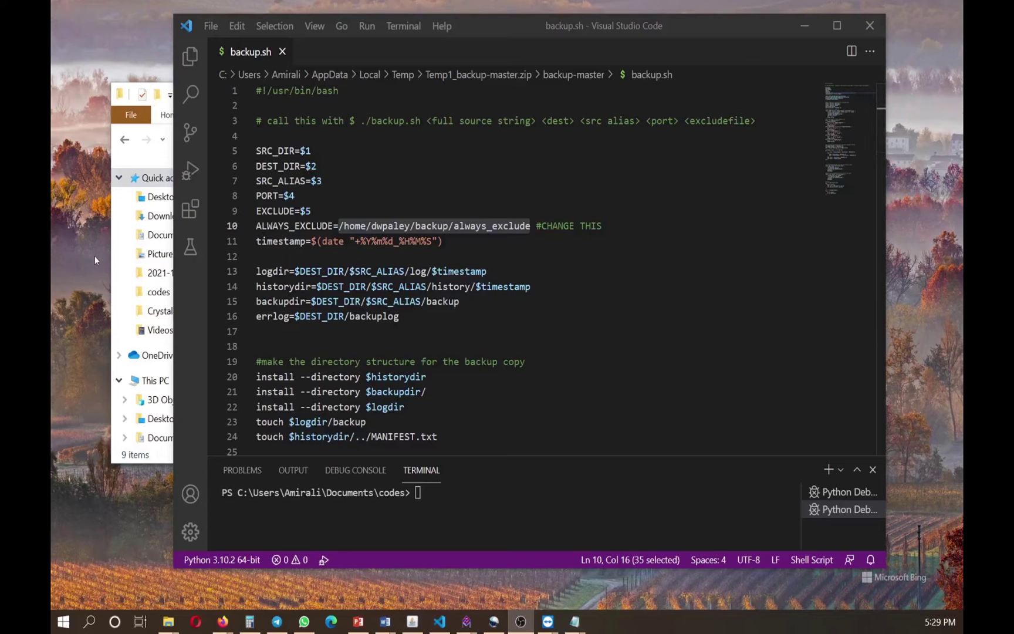
click(109, 264)
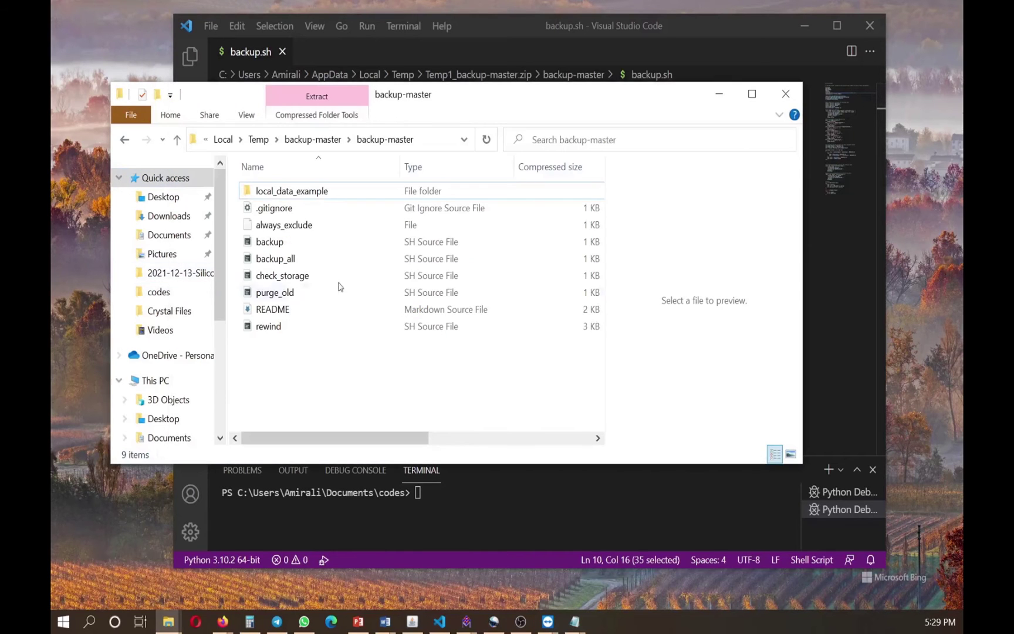
Step: Open backup_all.sh and highlight the EXEC_PATH, HOSTS_FILE, CNILabs_backup destination and email_list values
double_click(276, 259)
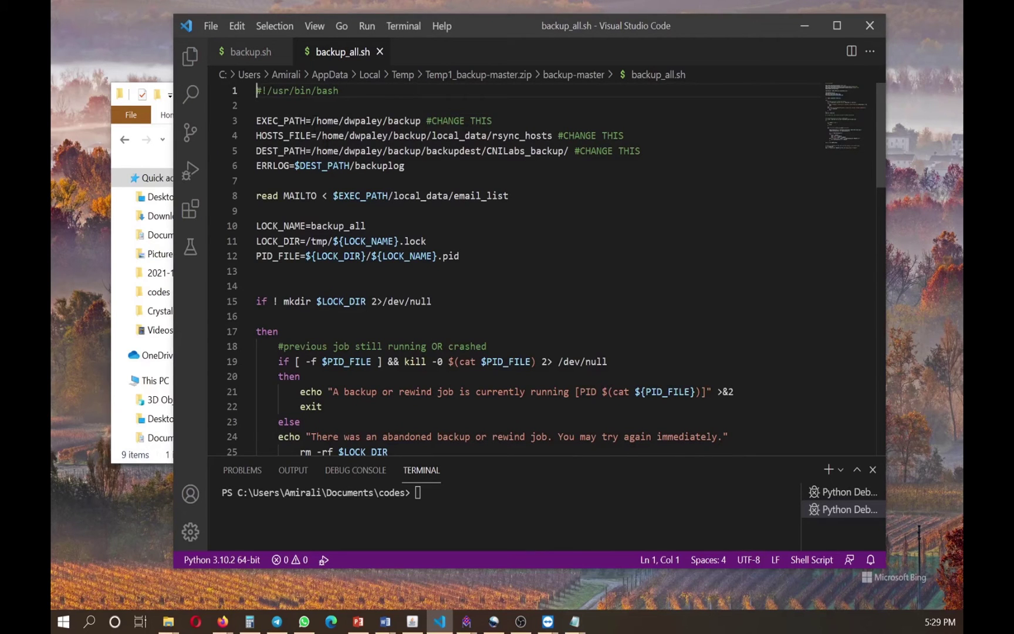
drag(312, 120, 421, 120)
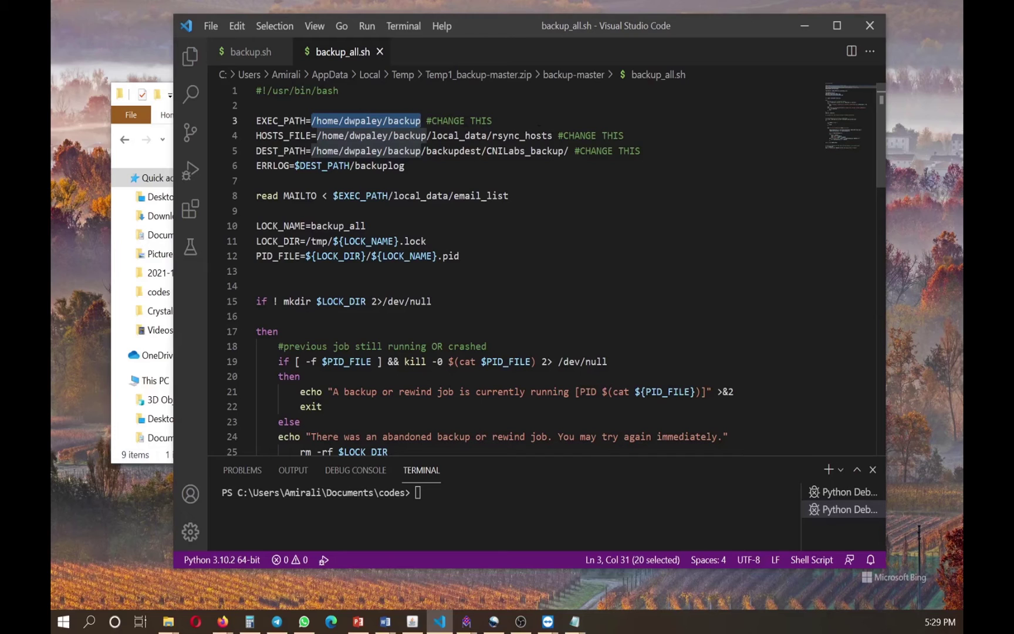
drag(426, 136, 317, 136)
drag(487, 151, 564, 150)
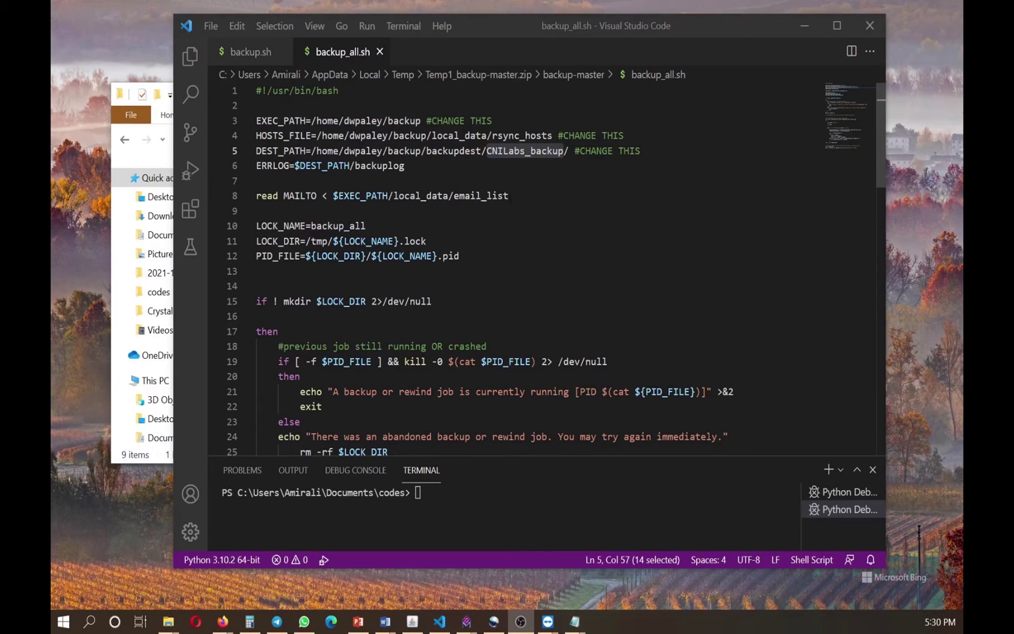
drag(508, 196, 453, 195)
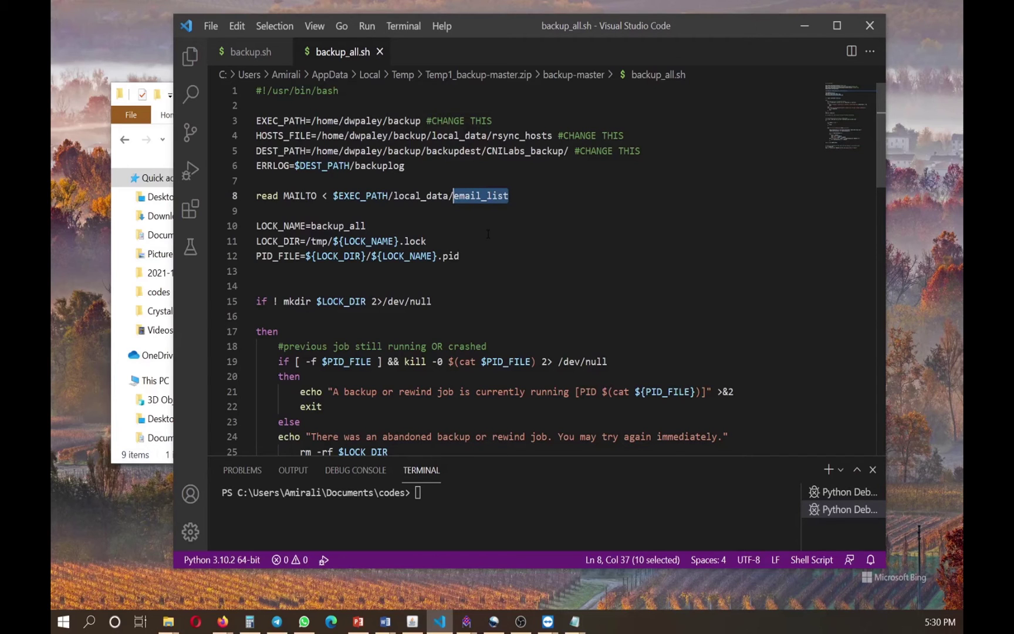
Step: Open local_data_example's email_list in Notepad to view the admin addresses, then return to backup_all.sh
click(165, 84)
double_click(282, 192)
click(285, 208)
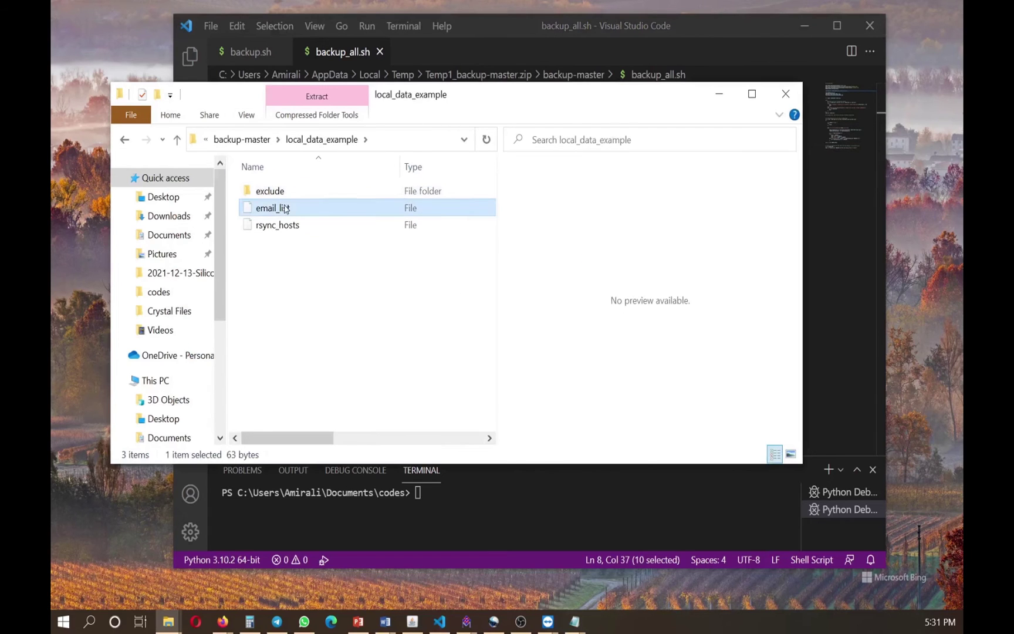
double_click(286, 209)
scroll(456, 432, down, 3)
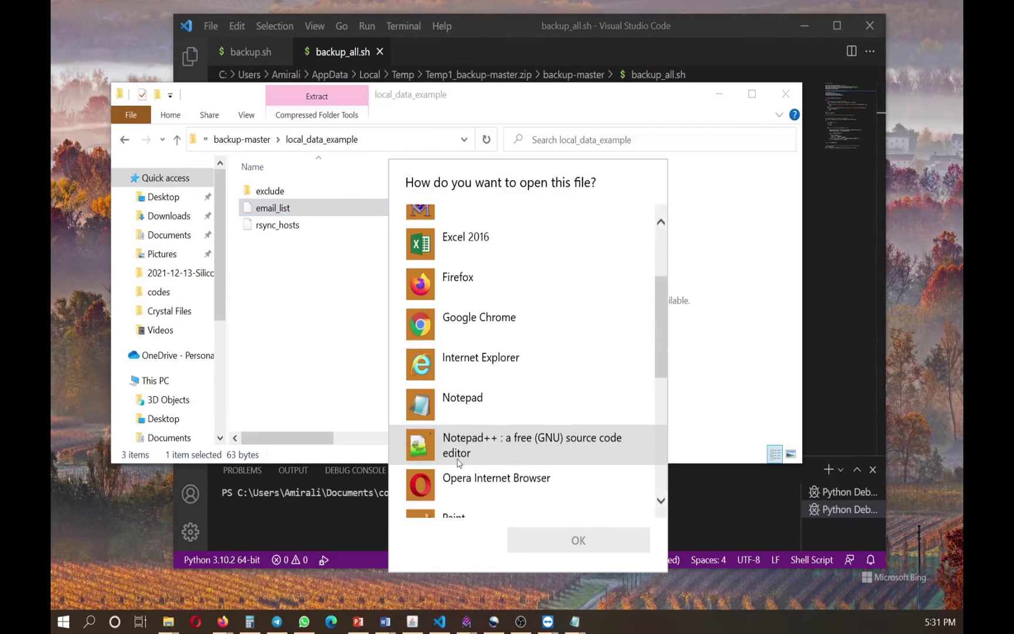
double_click(446, 355)
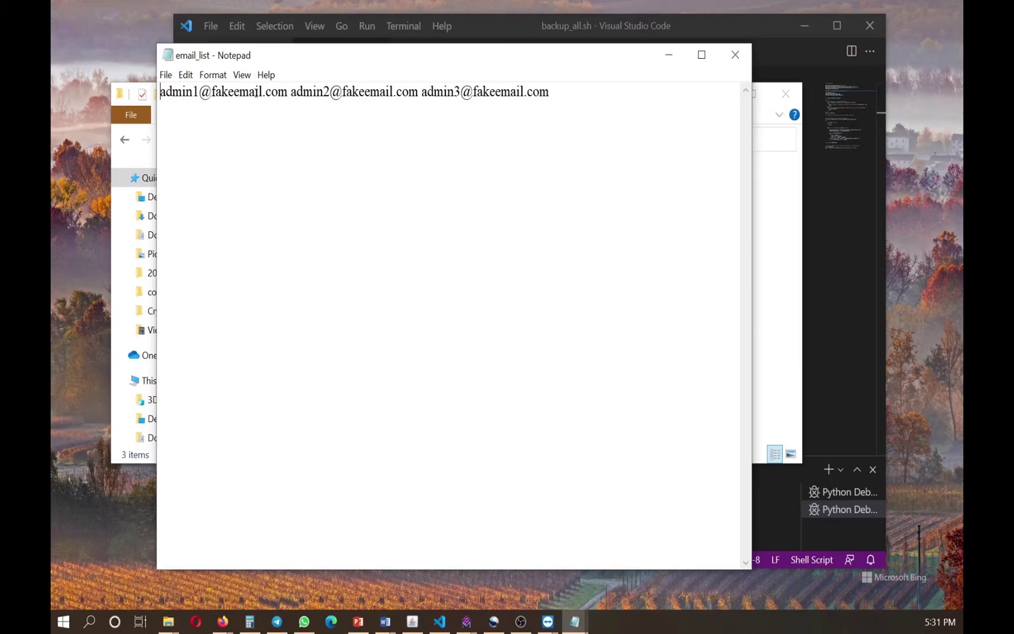
drag(261, 92, 212, 92)
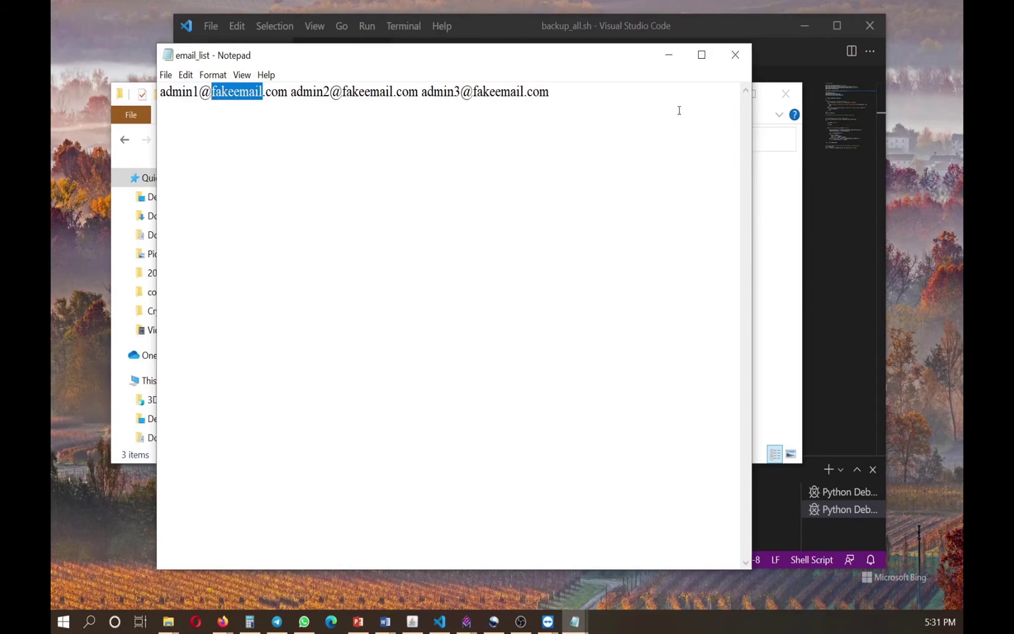
click(673, 55)
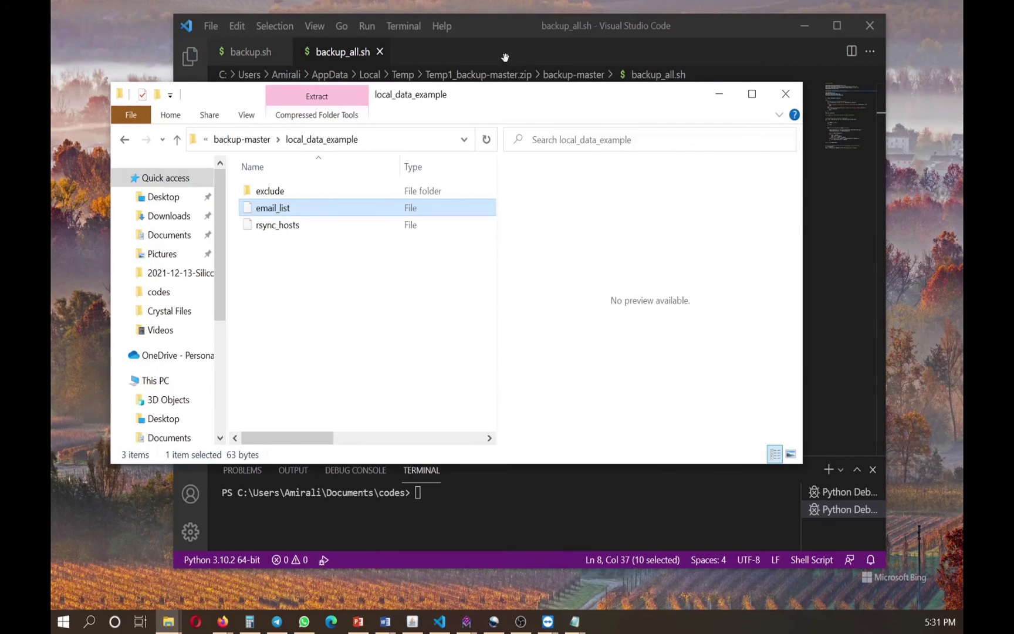
click(512, 27)
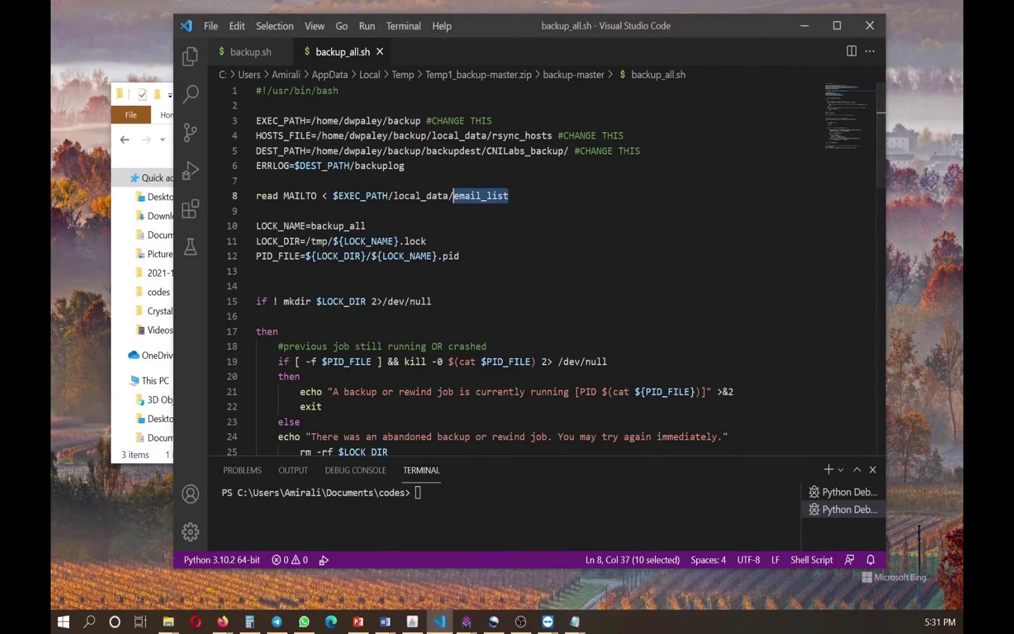
Step: Highlight the rsync_hosts file name on line 4, then move the editor aside
click(521, 622)
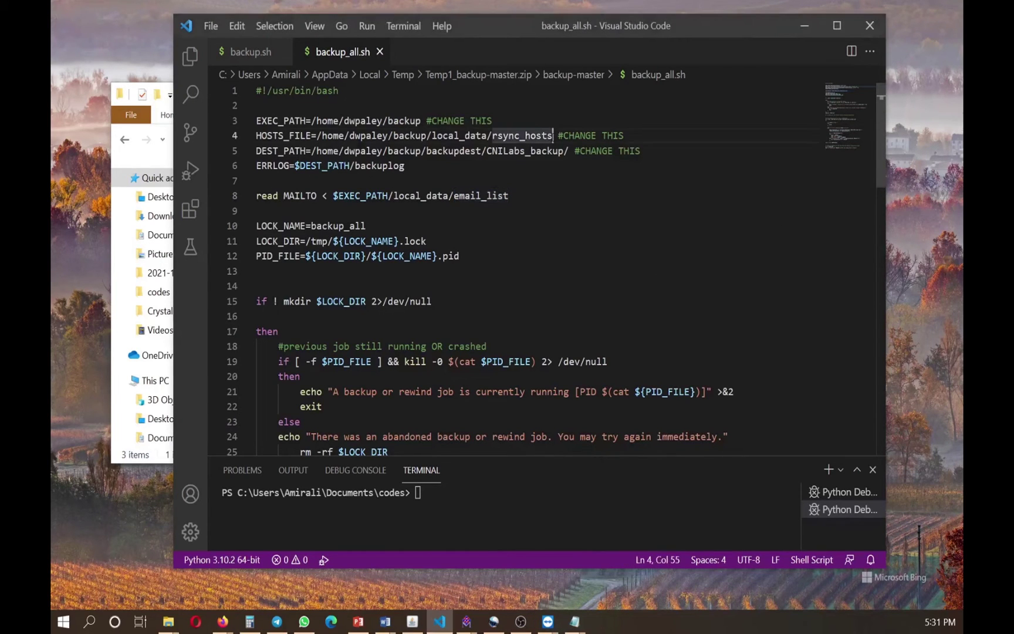
drag(553, 136, 492, 136)
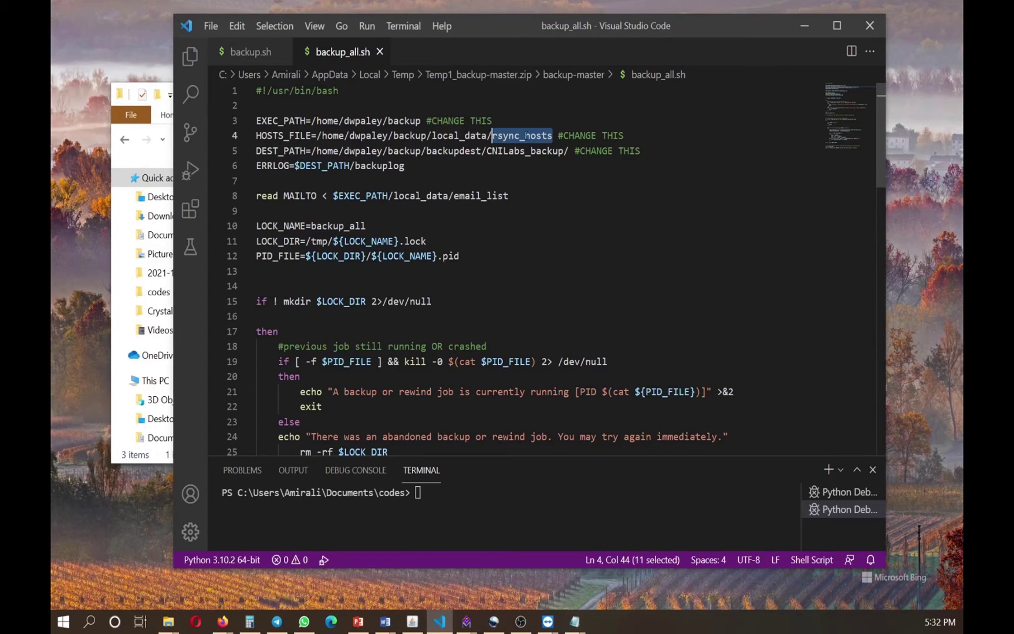
click(525, 136)
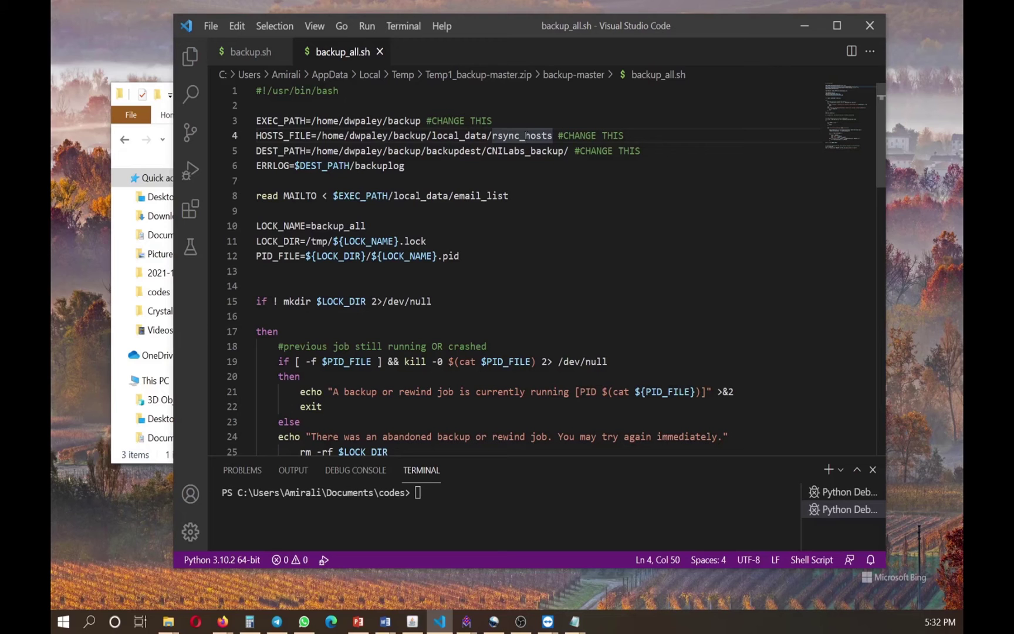
drag(499, 35, 624, 52)
Step: Open local_data_example's rsync_hosts file in Notepad
click(266, 102)
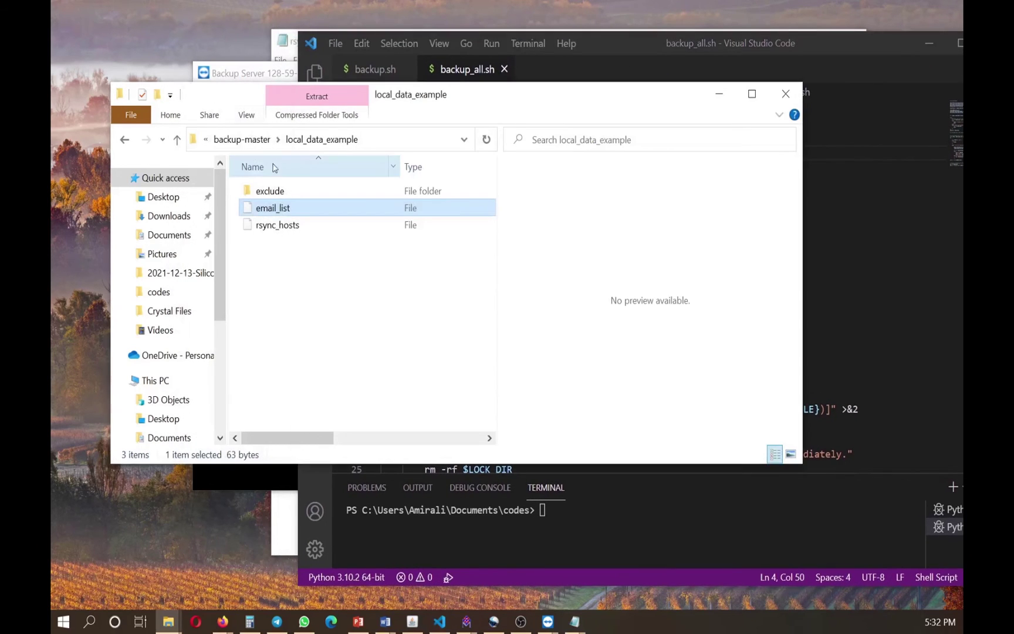
click(245, 141)
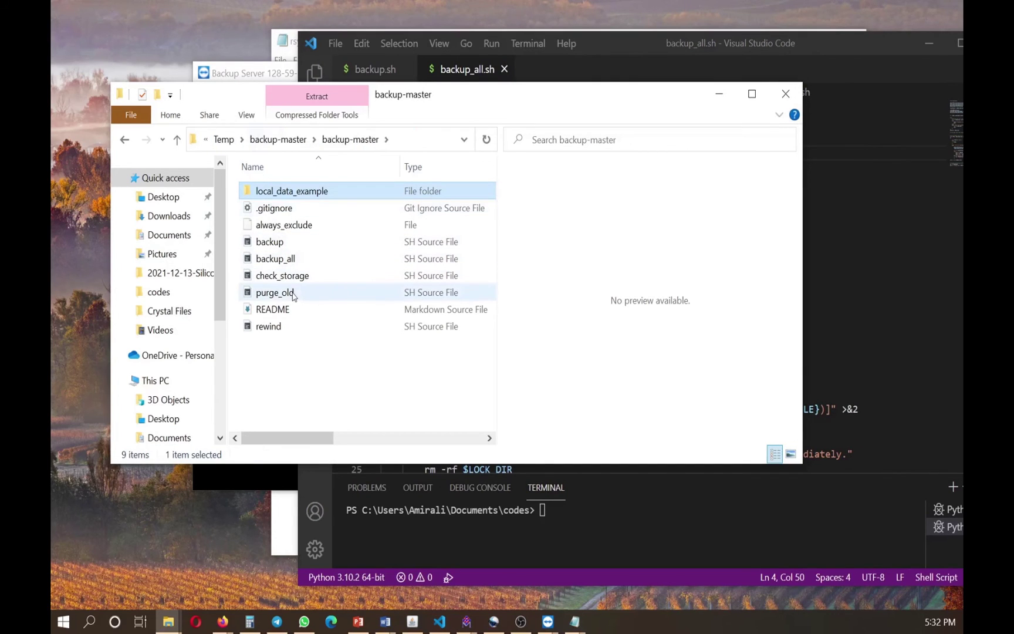
double_click(288, 192)
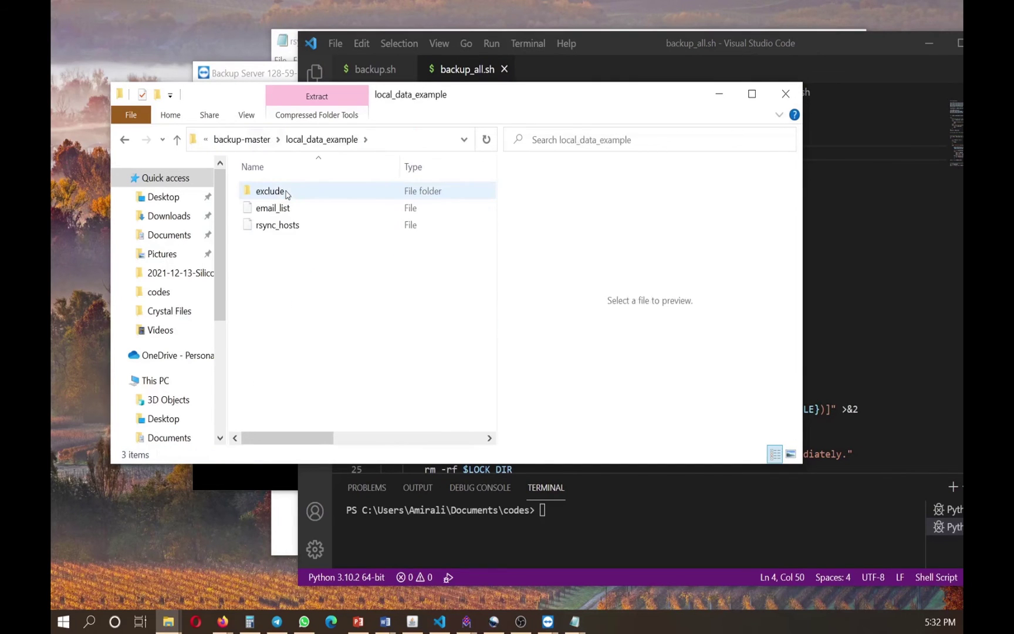
double_click(273, 228)
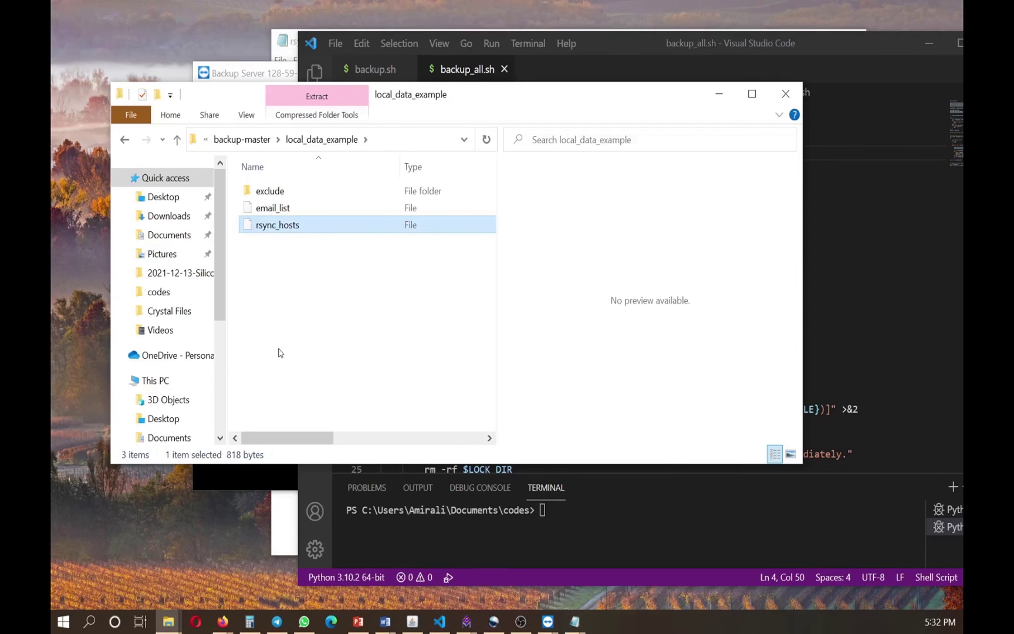
scroll(511, 477, down, 3)
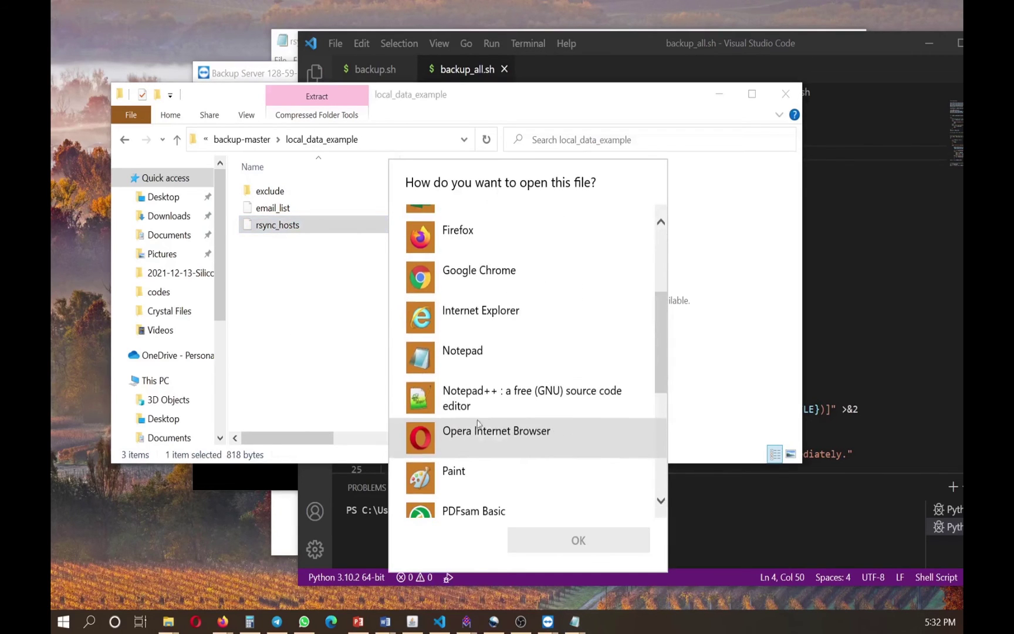
click(464, 355)
click(537, 531)
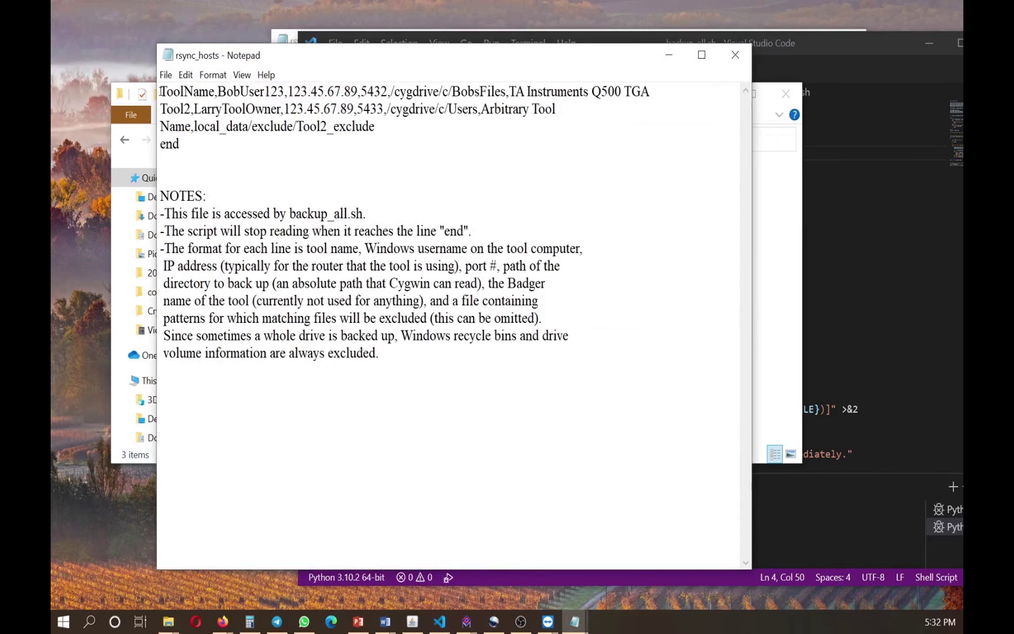
Step: Walk through the entry fields: ToolName, Windows username, IP address, backup path, and tool names
drag(161, 92, 214, 92)
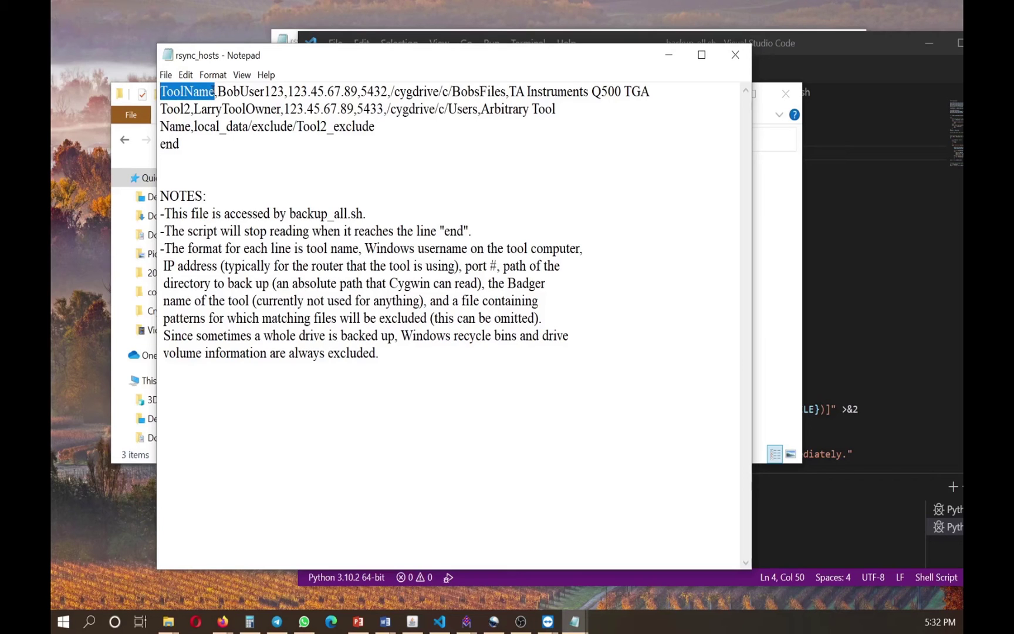
drag(218, 92, 284, 92)
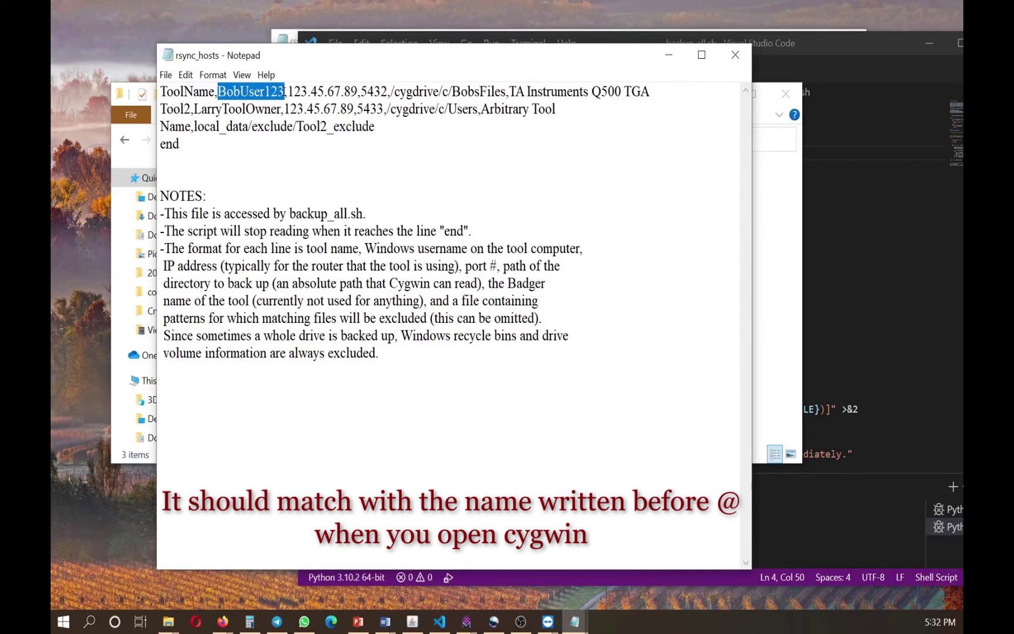
drag(285, 92, 218, 95)
drag(288, 92, 388, 92)
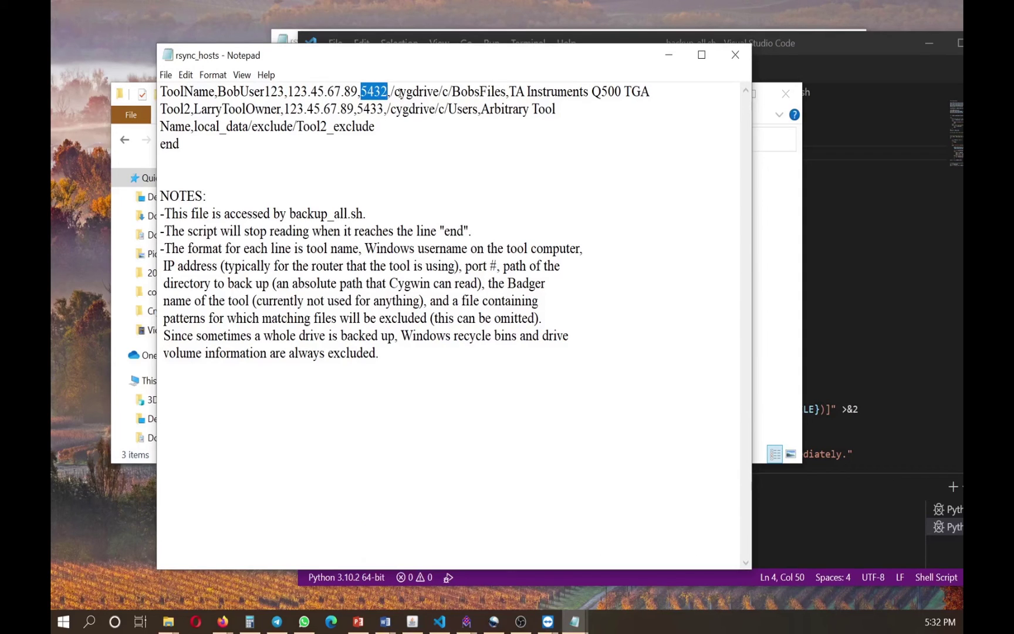
drag(391, 92, 507, 93)
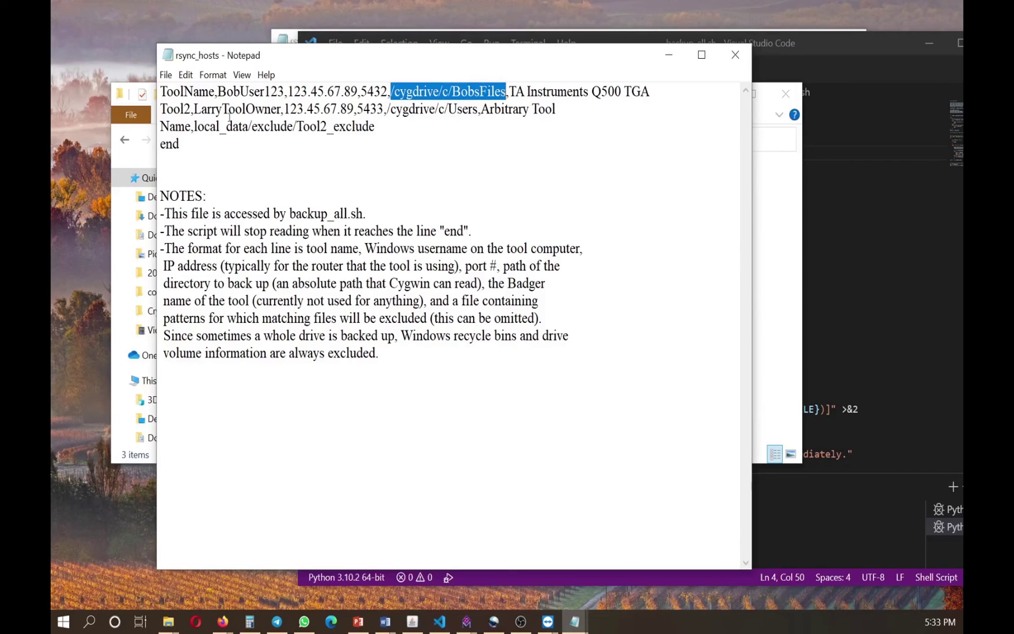
drag(161, 92, 215, 92)
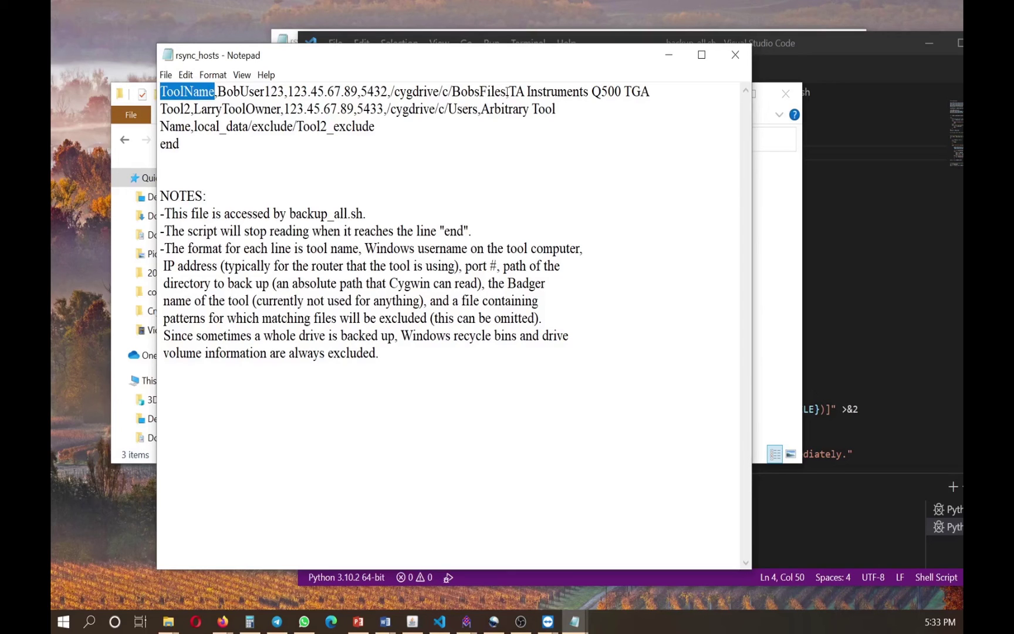
drag(509, 92, 649, 92)
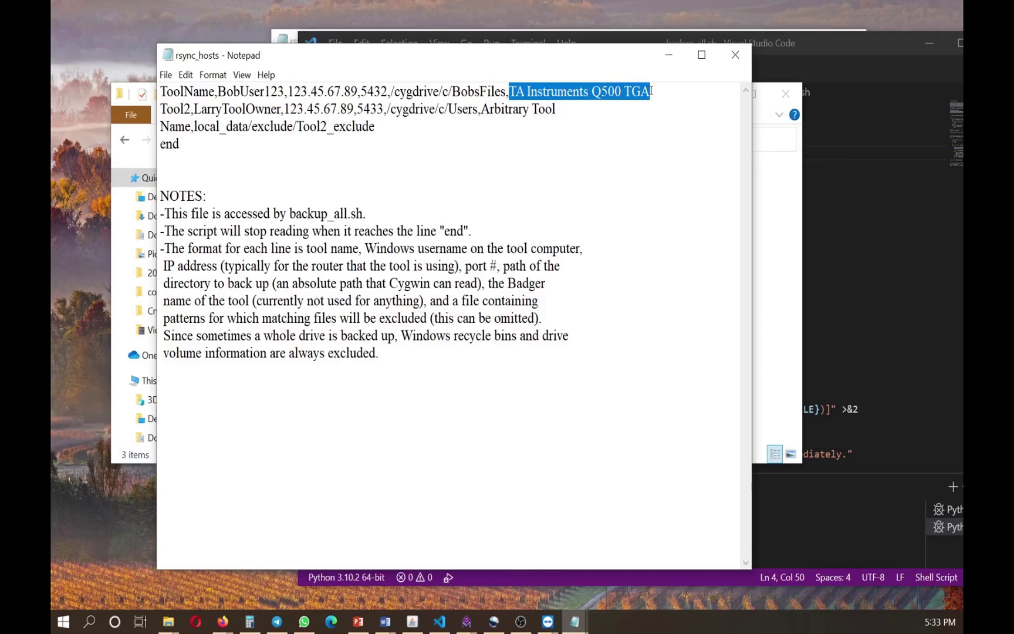
drag(651, 93, 512, 92)
drag(510, 91, 654, 88)
drag(482, 112, 563, 110)
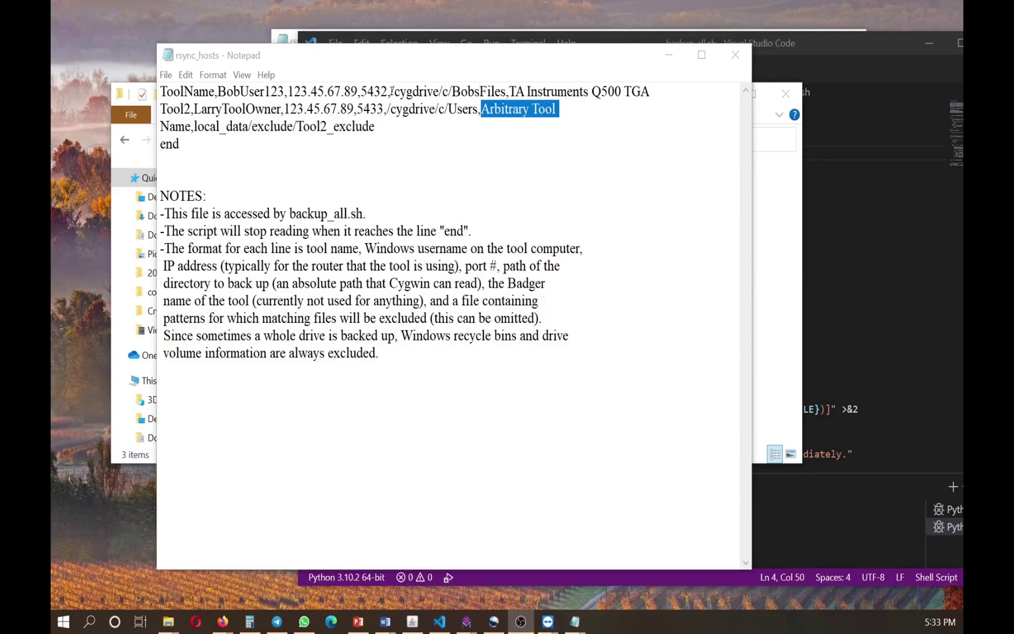
Step: Point out the /cygdrive/c prefix of the backup path, then minimize rsync_hosts
drag(391, 91, 508, 92)
click(407, 95)
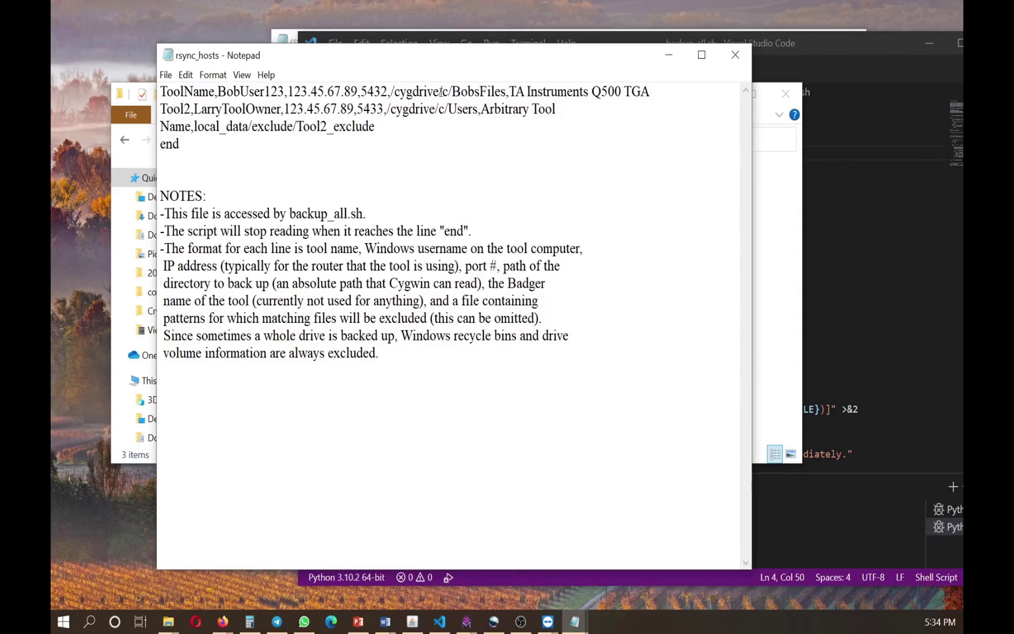
drag(439, 91, 391, 92)
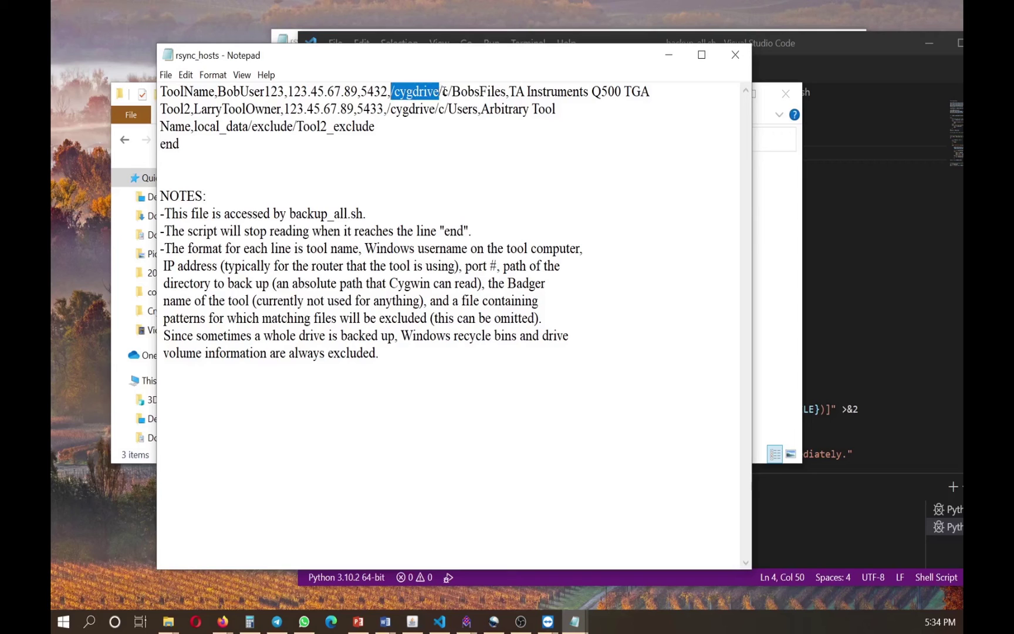
click(669, 55)
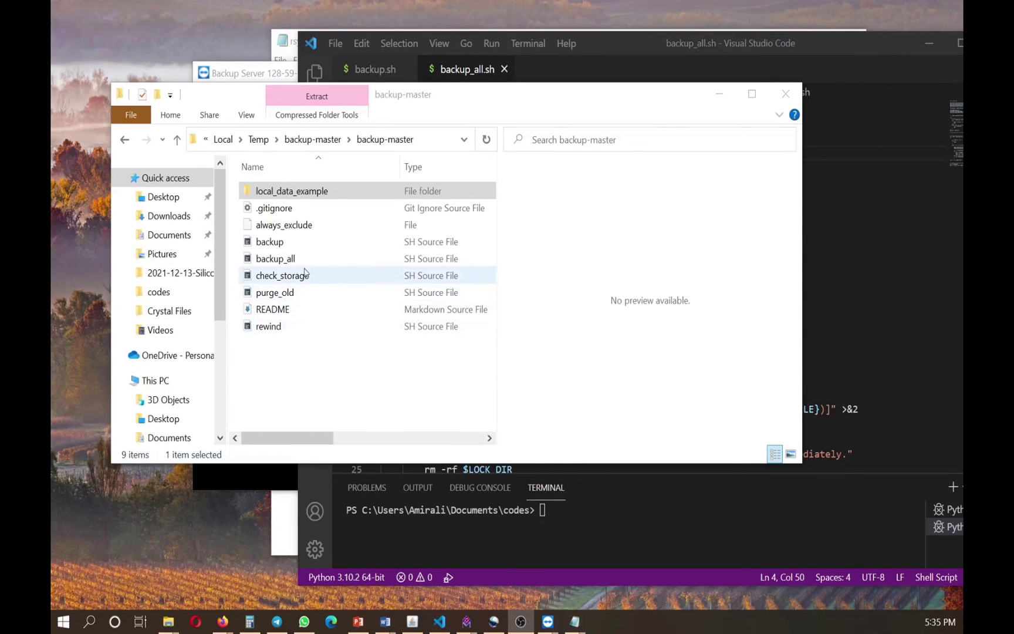
Step: Leave the local backup_all.sh script and bring up the CentOS server's Home backup folder
click(610, 43)
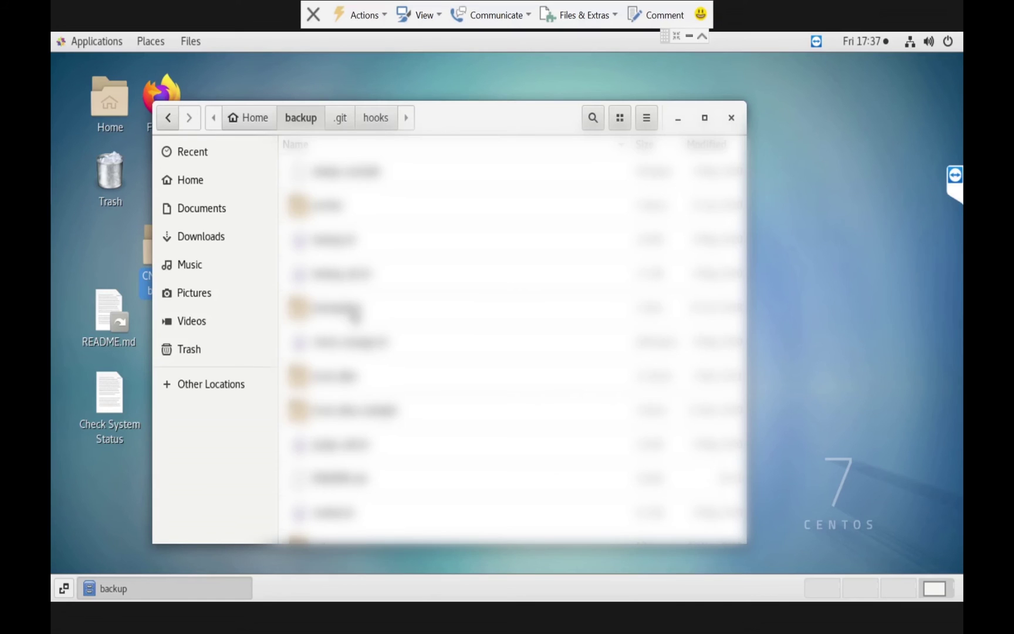
Step: Navigate into backupdest, then CNILabs_backup, then AFM on the CentOS server
double_click(341, 311)
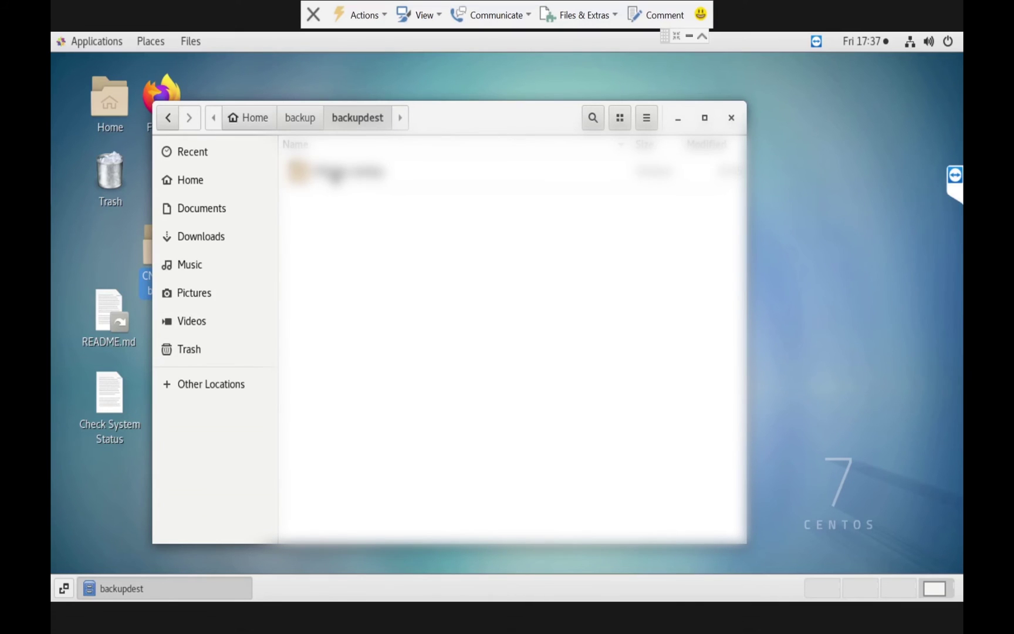
double_click(336, 171)
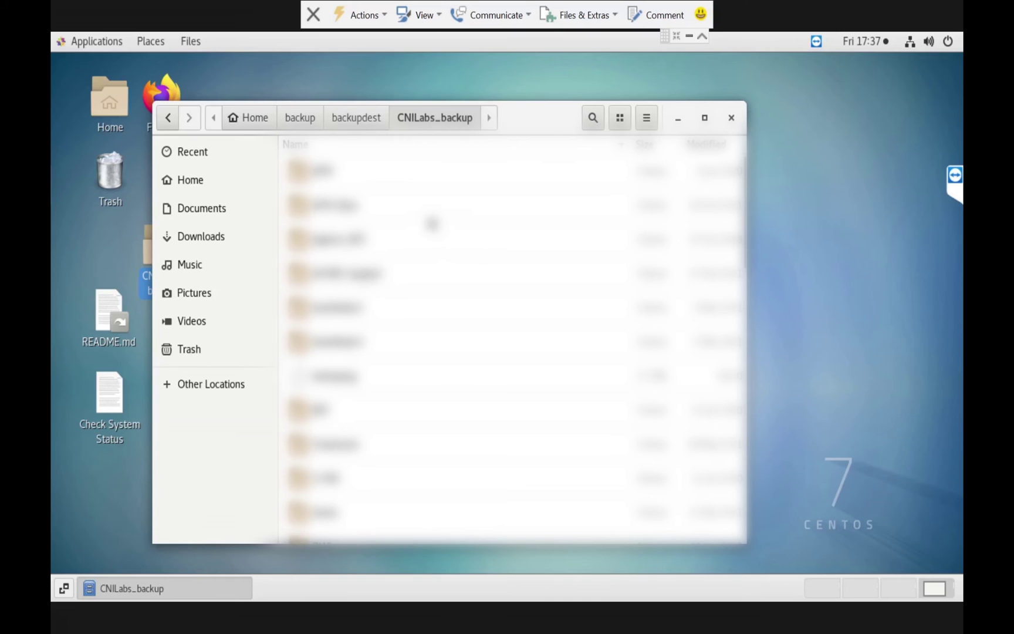
scroll(432, 224, down, 5)
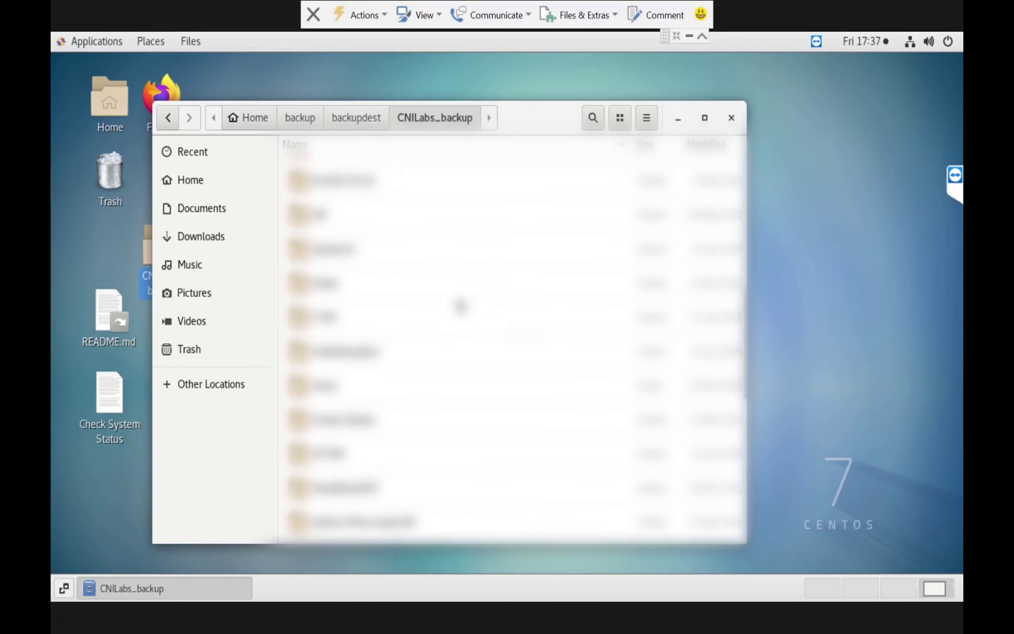
scroll(460, 306, up, 5)
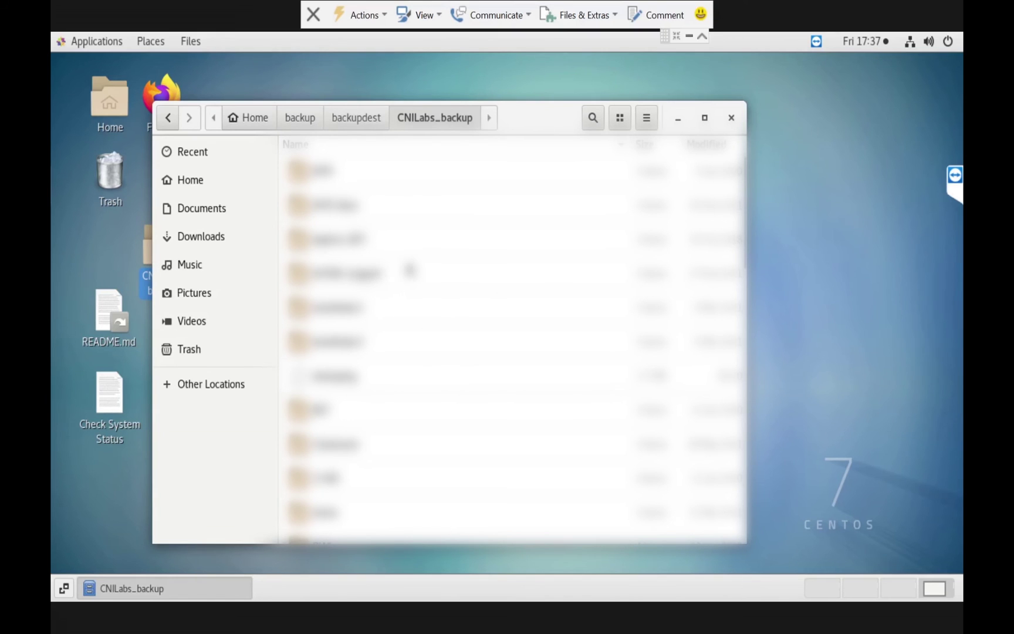
double_click(322, 174)
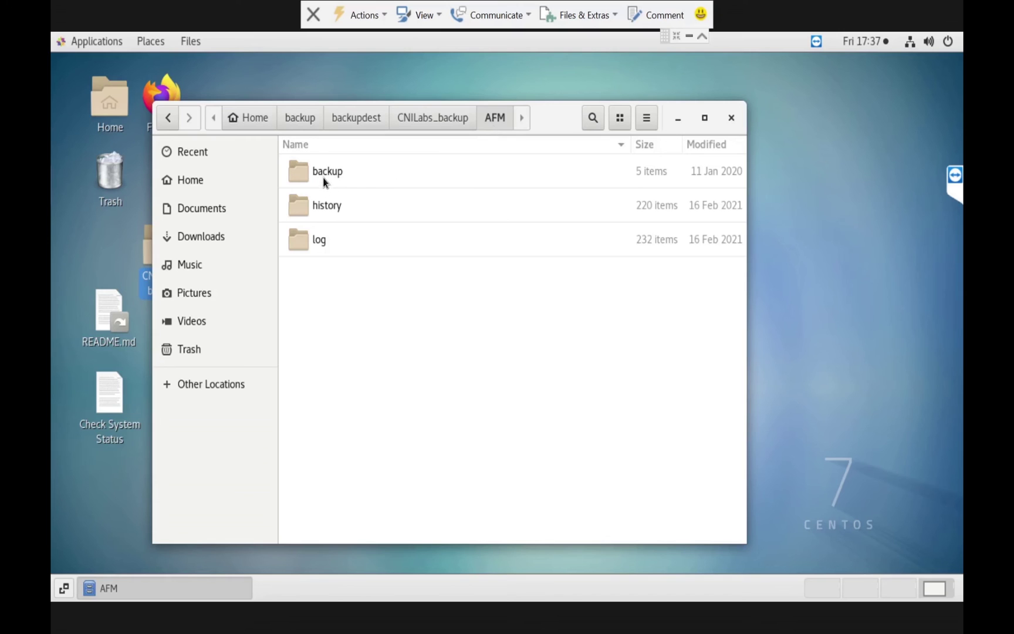
Step: Browse through AFM's history folder of dated backups
double_click(319, 212)
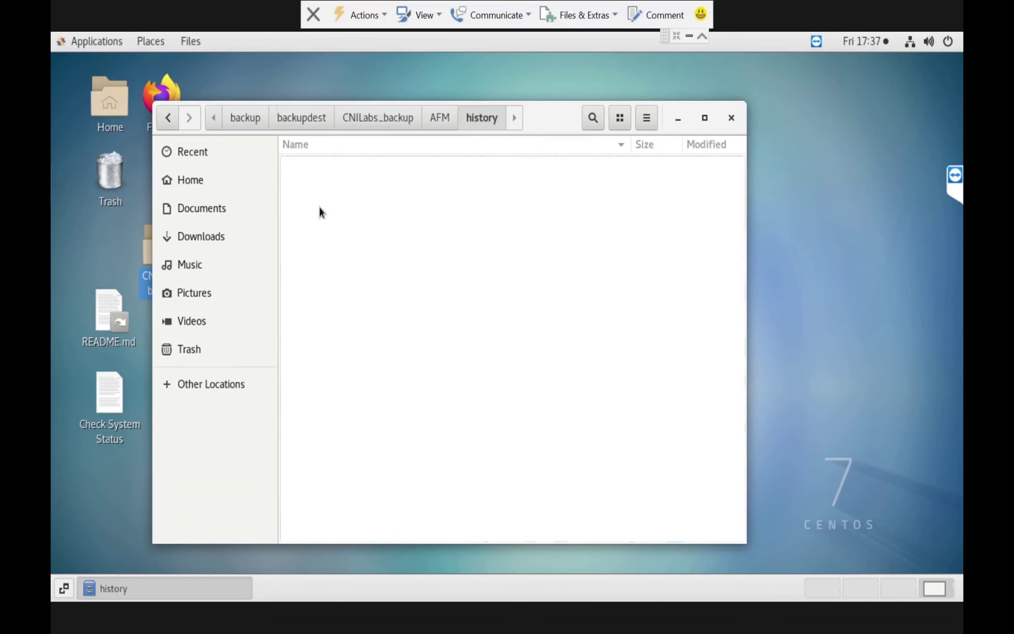
scroll(351, 403, down, 5)
scroll(341, 404, down, 10)
scroll(340, 402, down, 1)
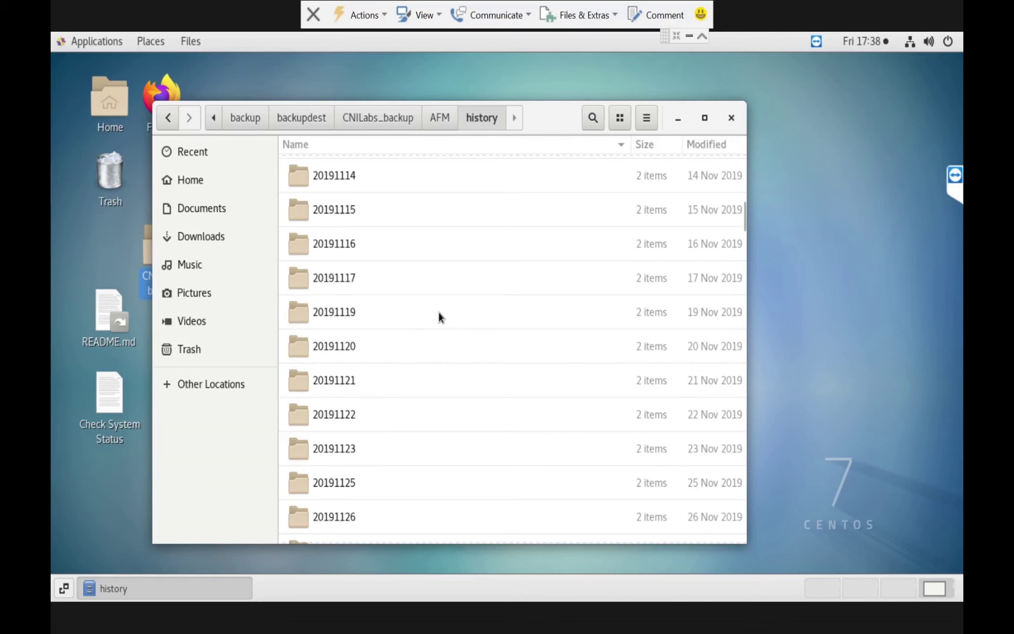
Step: Look through AFM's log folder, then open its backup folder holding capture and dryrun1–4
click(440, 127)
double_click(322, 238)
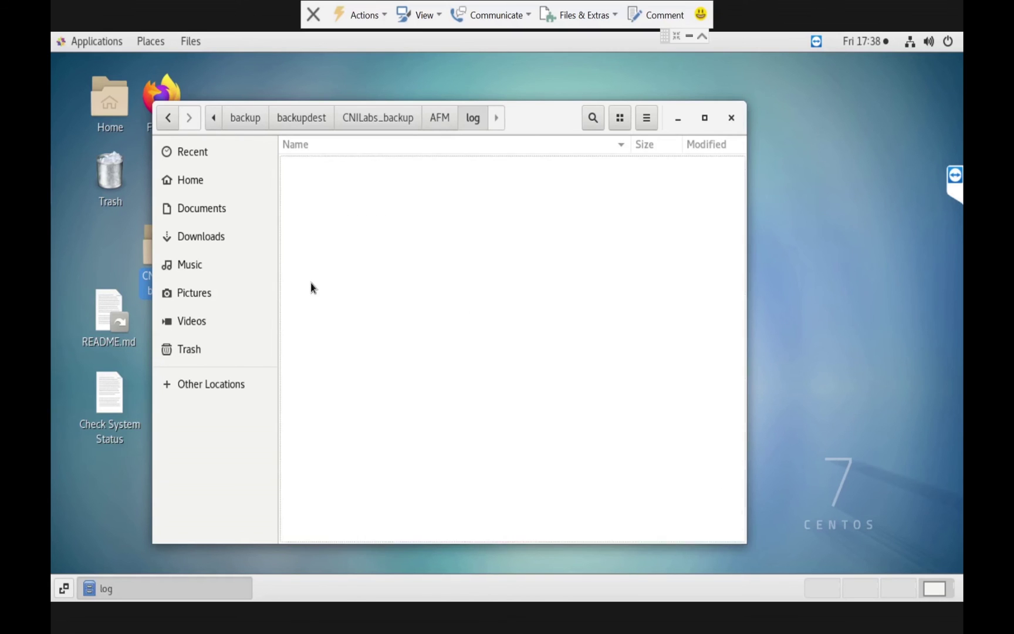
scroll(387, 255, down, 10)
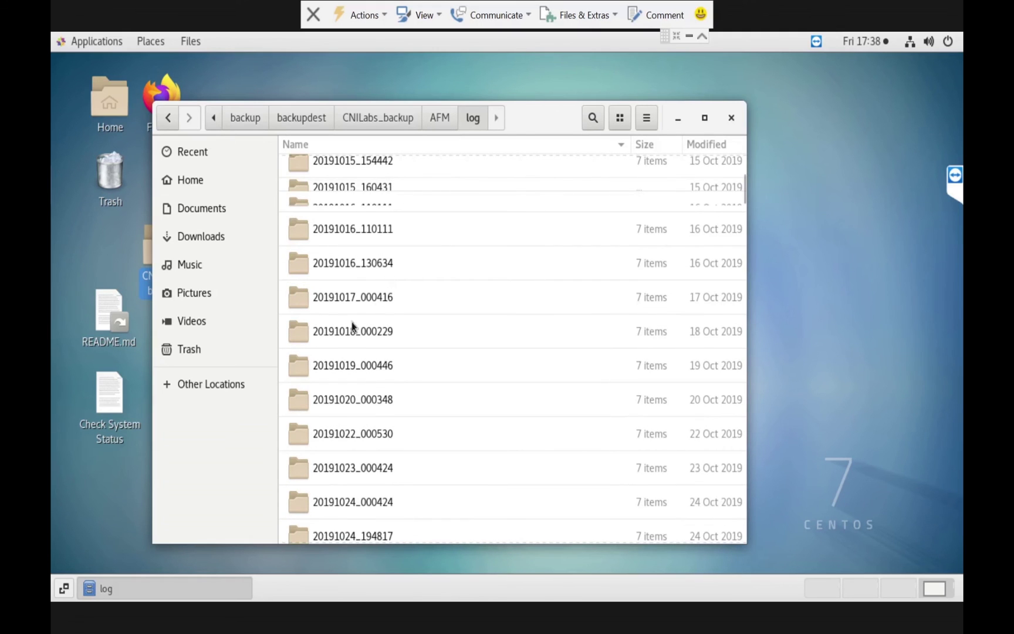
click(440, 121)
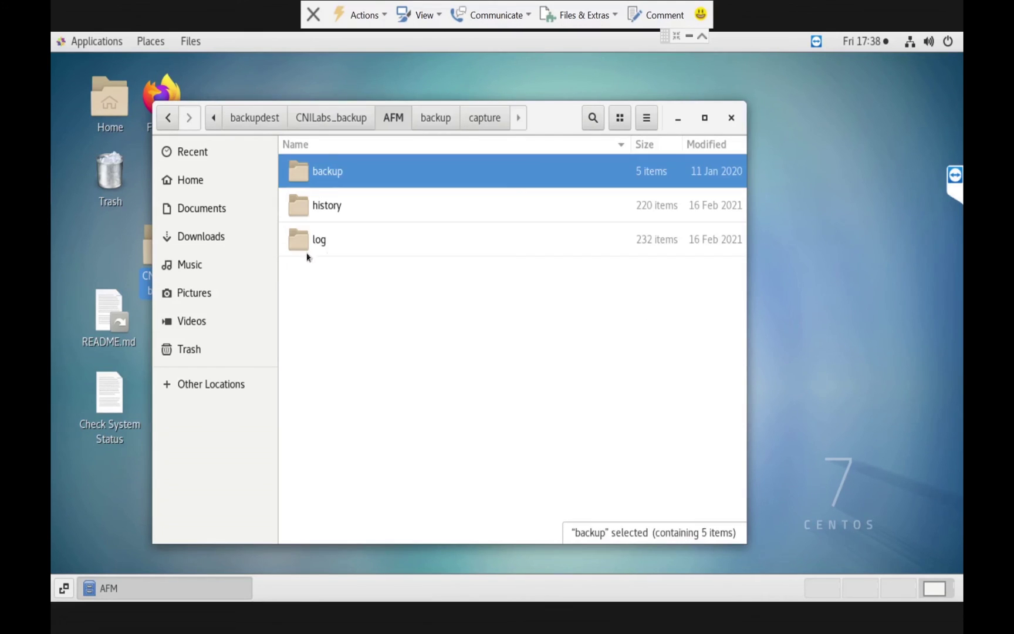
double_click(321, 179)
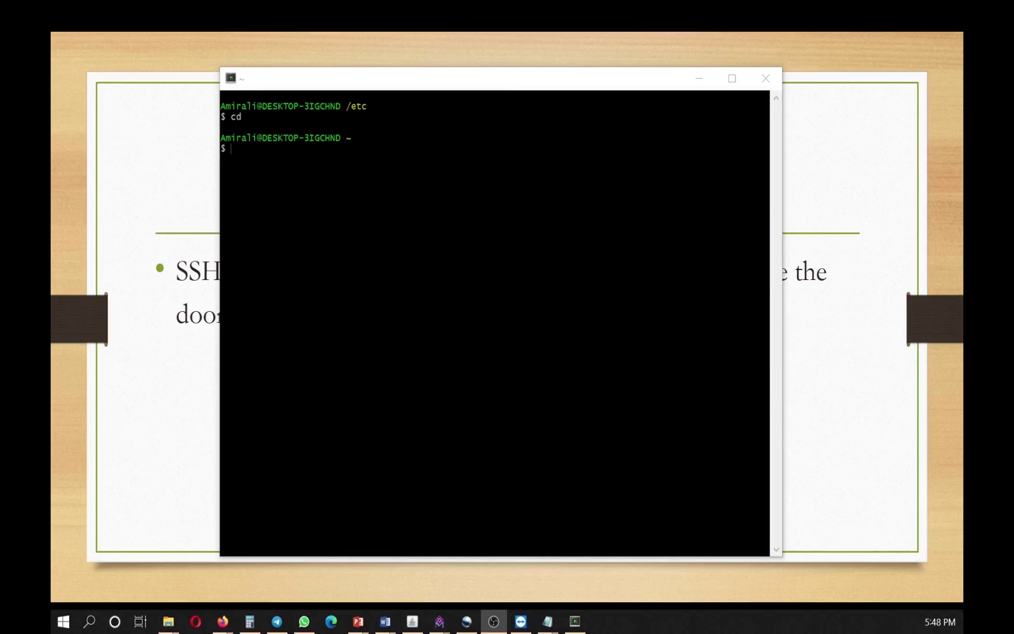
Step: Change into /etc and open sshd_config in nano
text(cd )
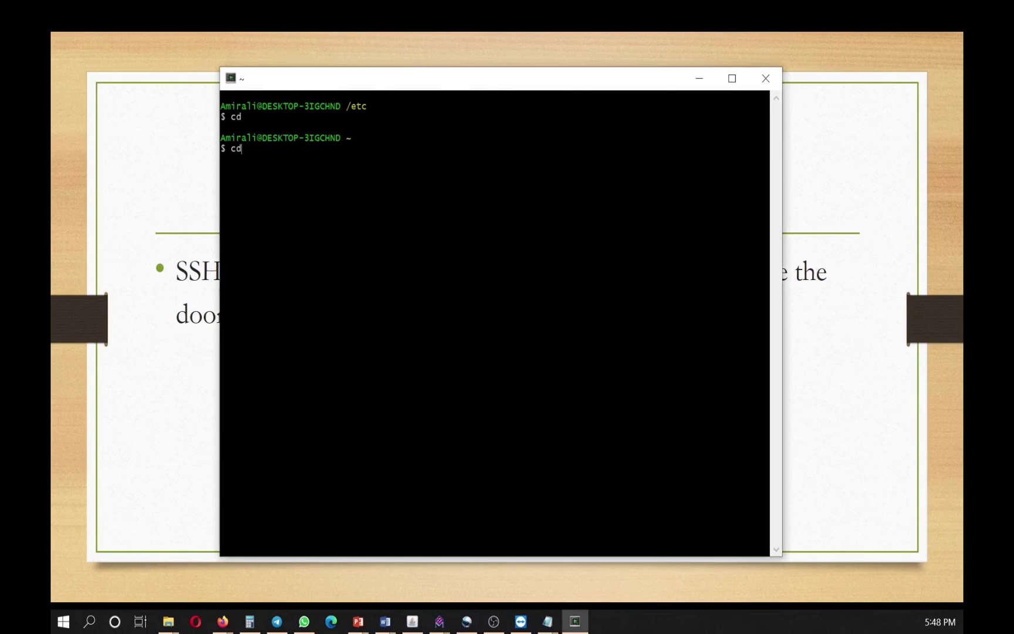
text(/etc)
key(Return)
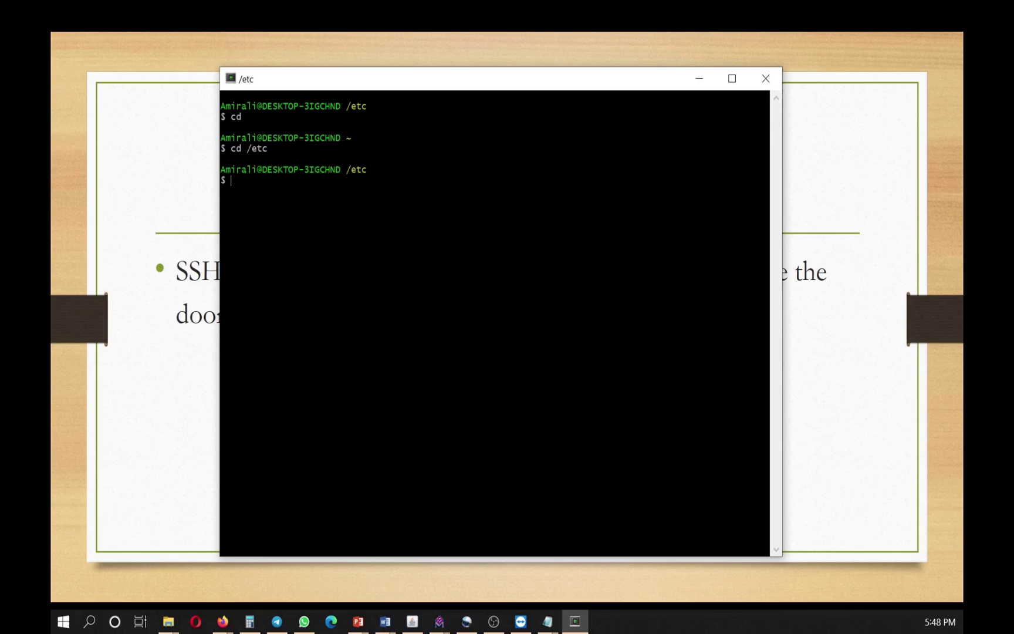
text(nano sshd_config)
key(Return)
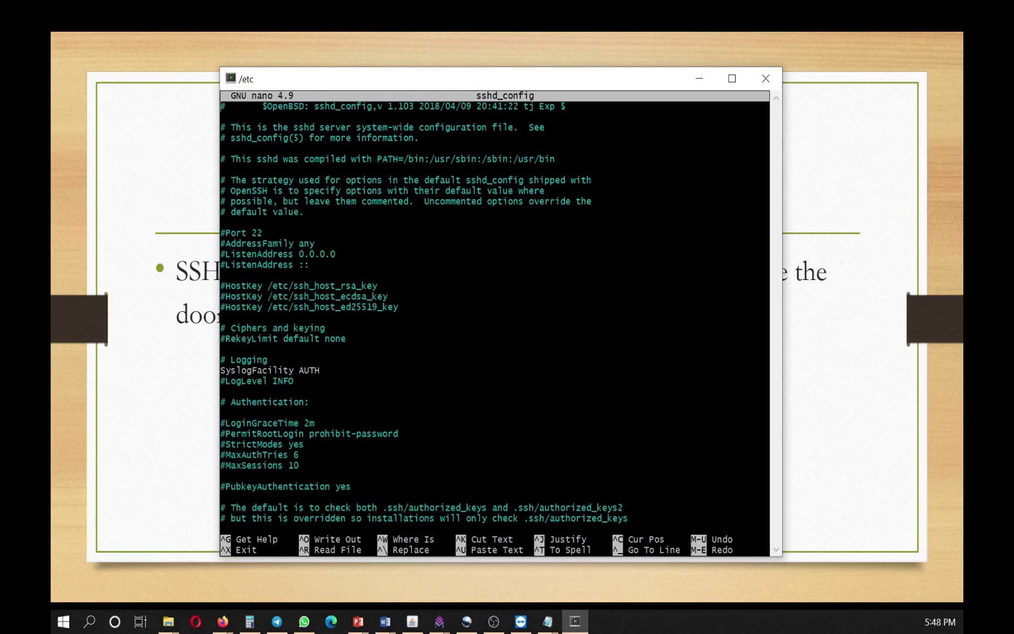
Step: Scroll sshd_config down to the PasswordAuthentication no and PermitEmptyPasswords no lines
key(Down)
key(Down)
key(Down)
key(Down)
key(Down)
key(Down)
key(Down)
key(Down)
key(Down)
key(Down)
key(Down)
key(Down)
key(Down)
key(Down)
key(Down)
key(Down)
key(Down)
key(Down)
key(Down)
key(Down)
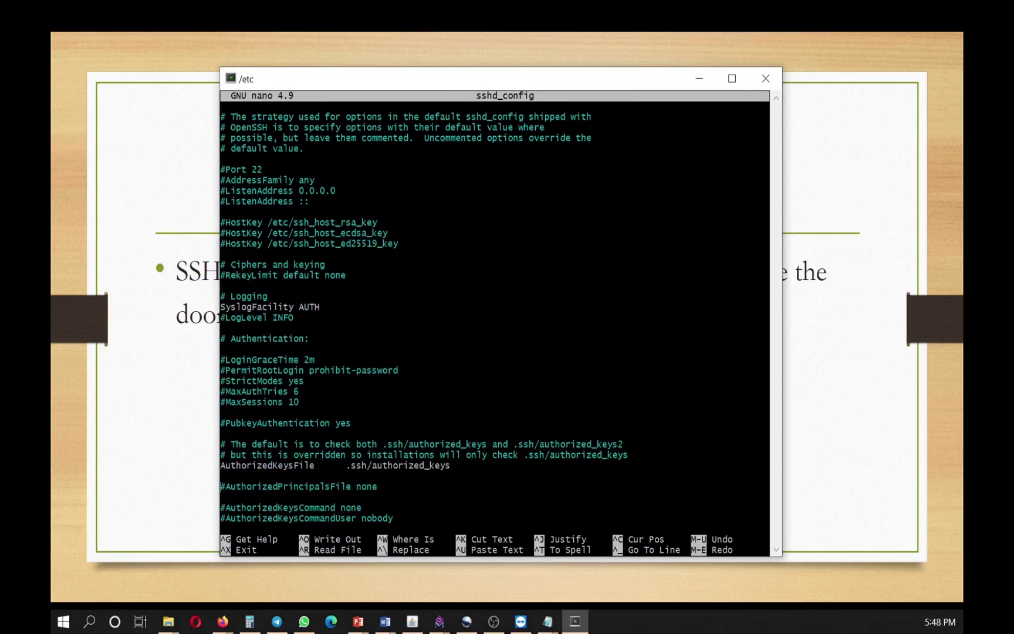
key(Down)
key(Down)
key(Down)
key(Down)
key(Down)
key(Down)
key(Down)
key(Down)
key(Down)
key(Down)
key(Down)
key(Down)
key(Down)
key(Down)
key(Down)
key(Down)
key(Down)
key(Down)
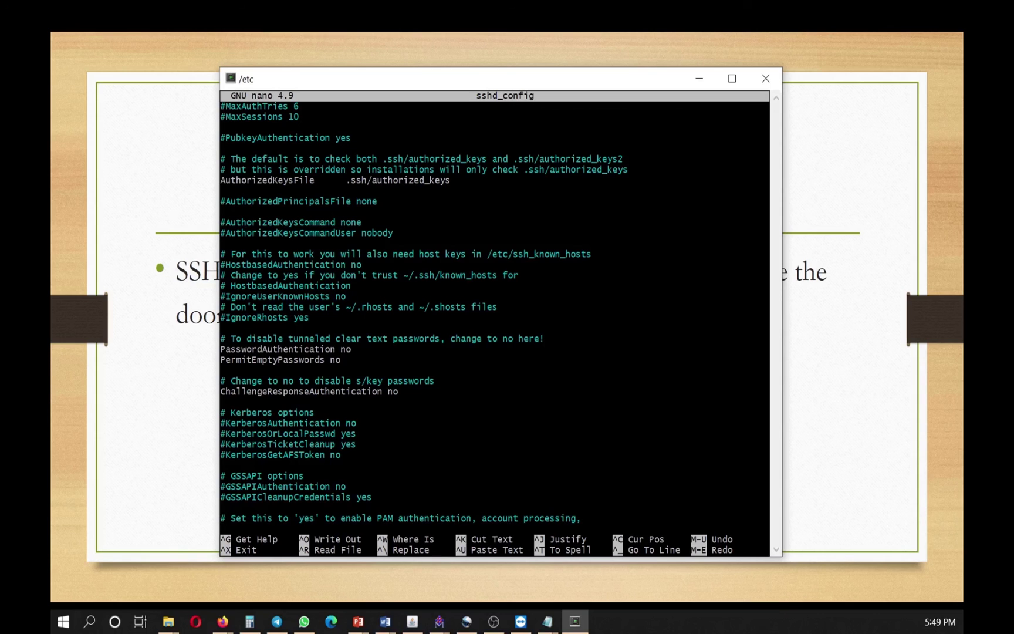
click(222, 381)
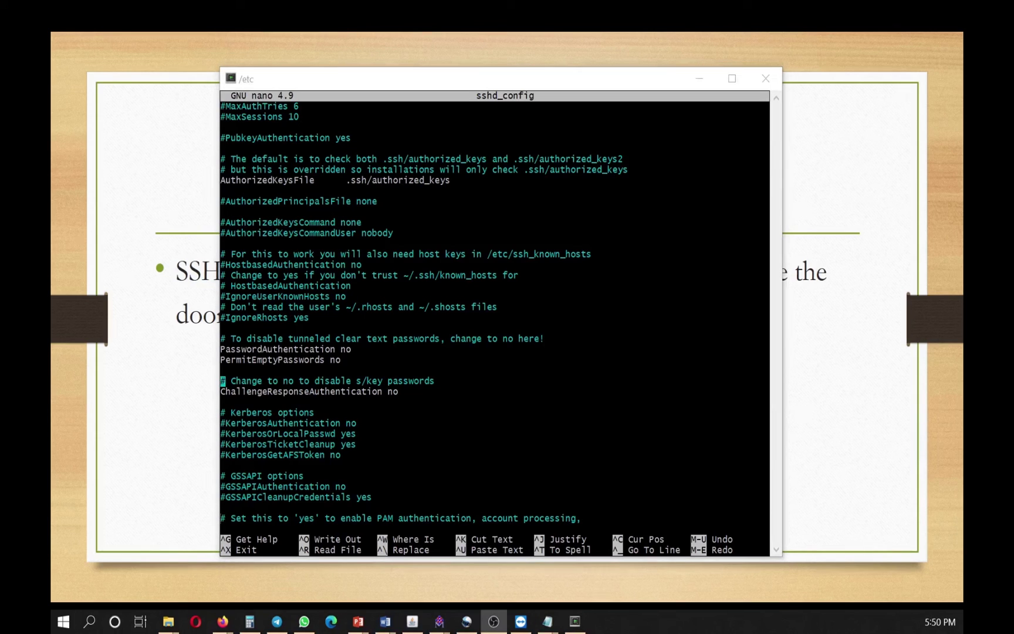